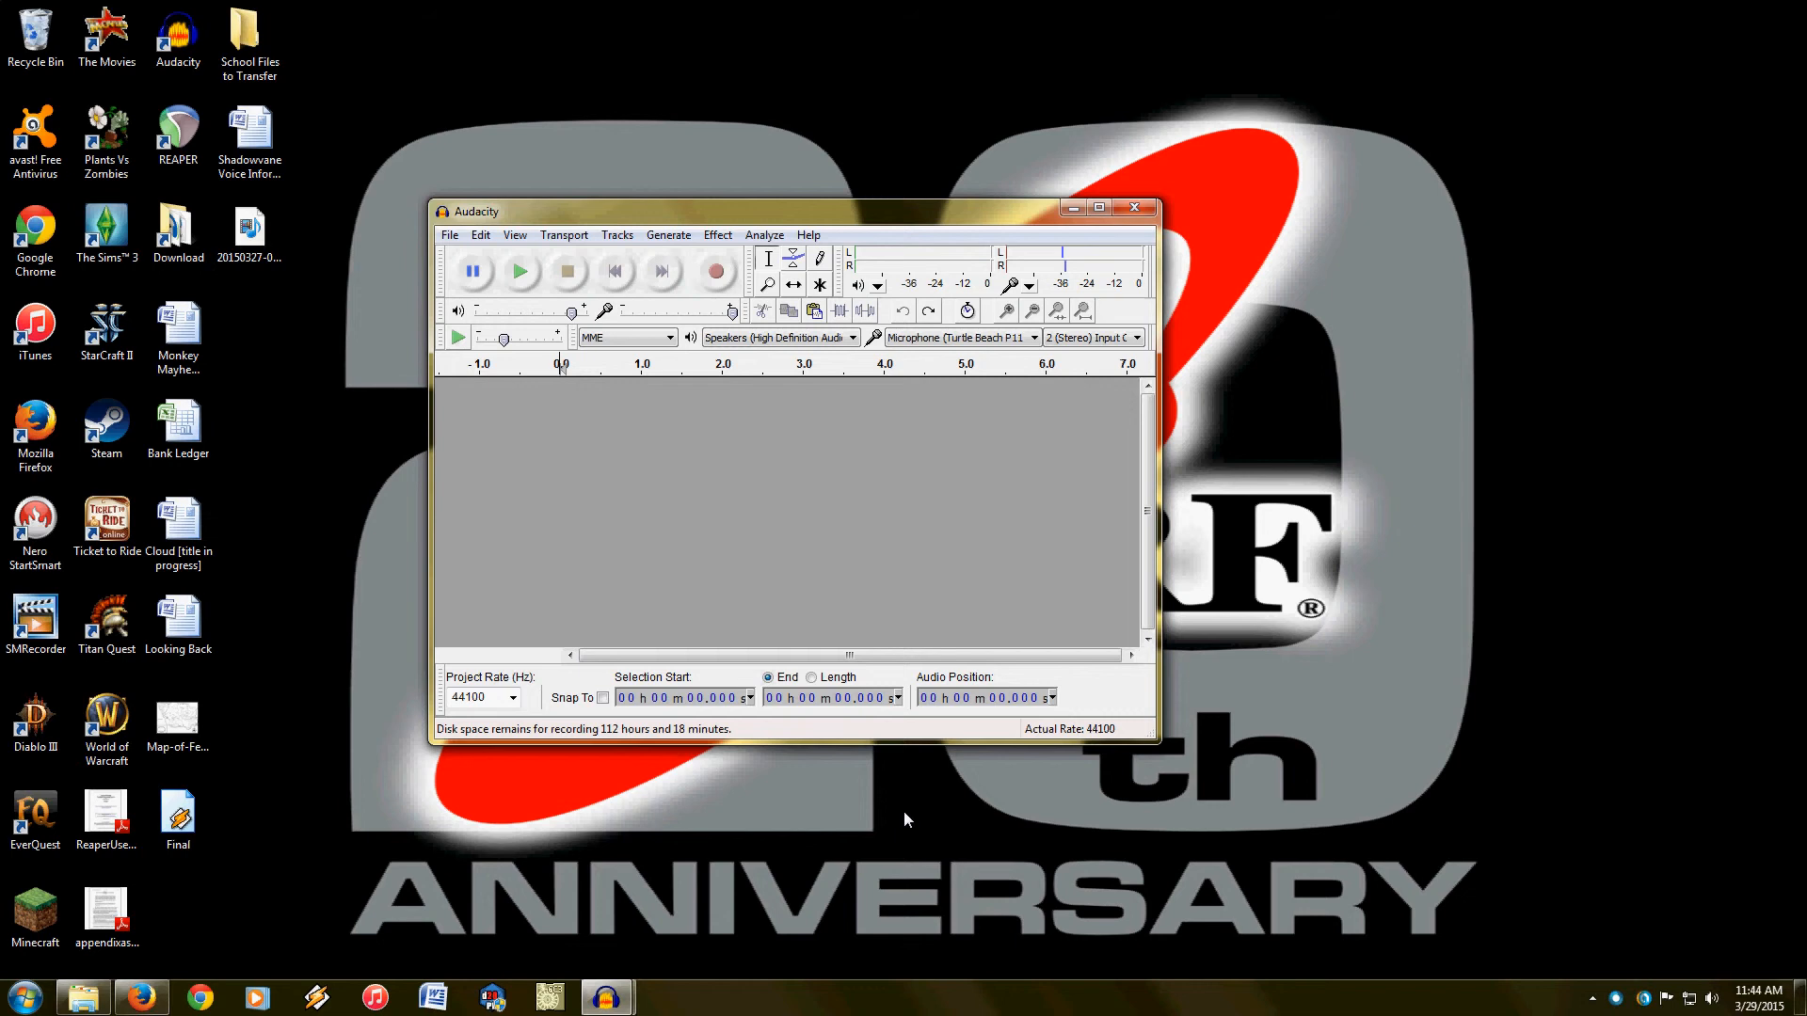
Step: Import the desktop audio file Final and capture a noise profile from its silent gap between about 3.83 and 4.36 s
left_click_drag(992, 207, 1031, 195)
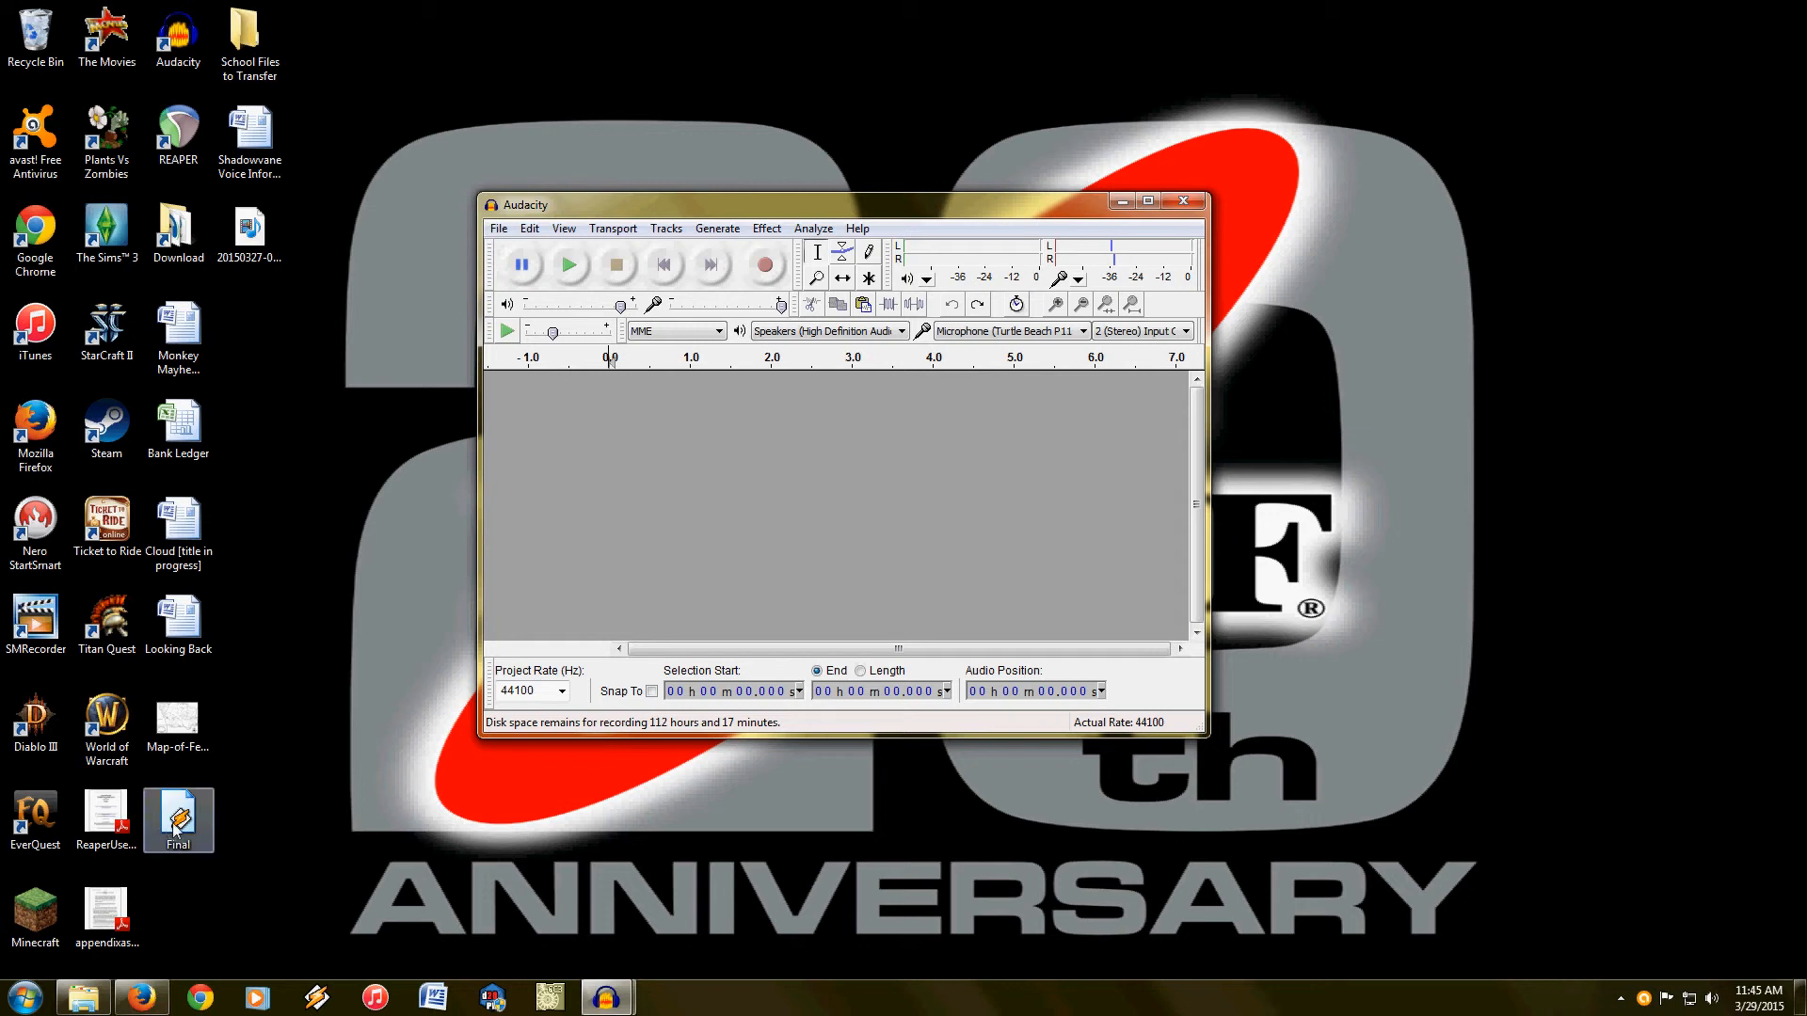
left_click_drag(173, 828, 593, 484)
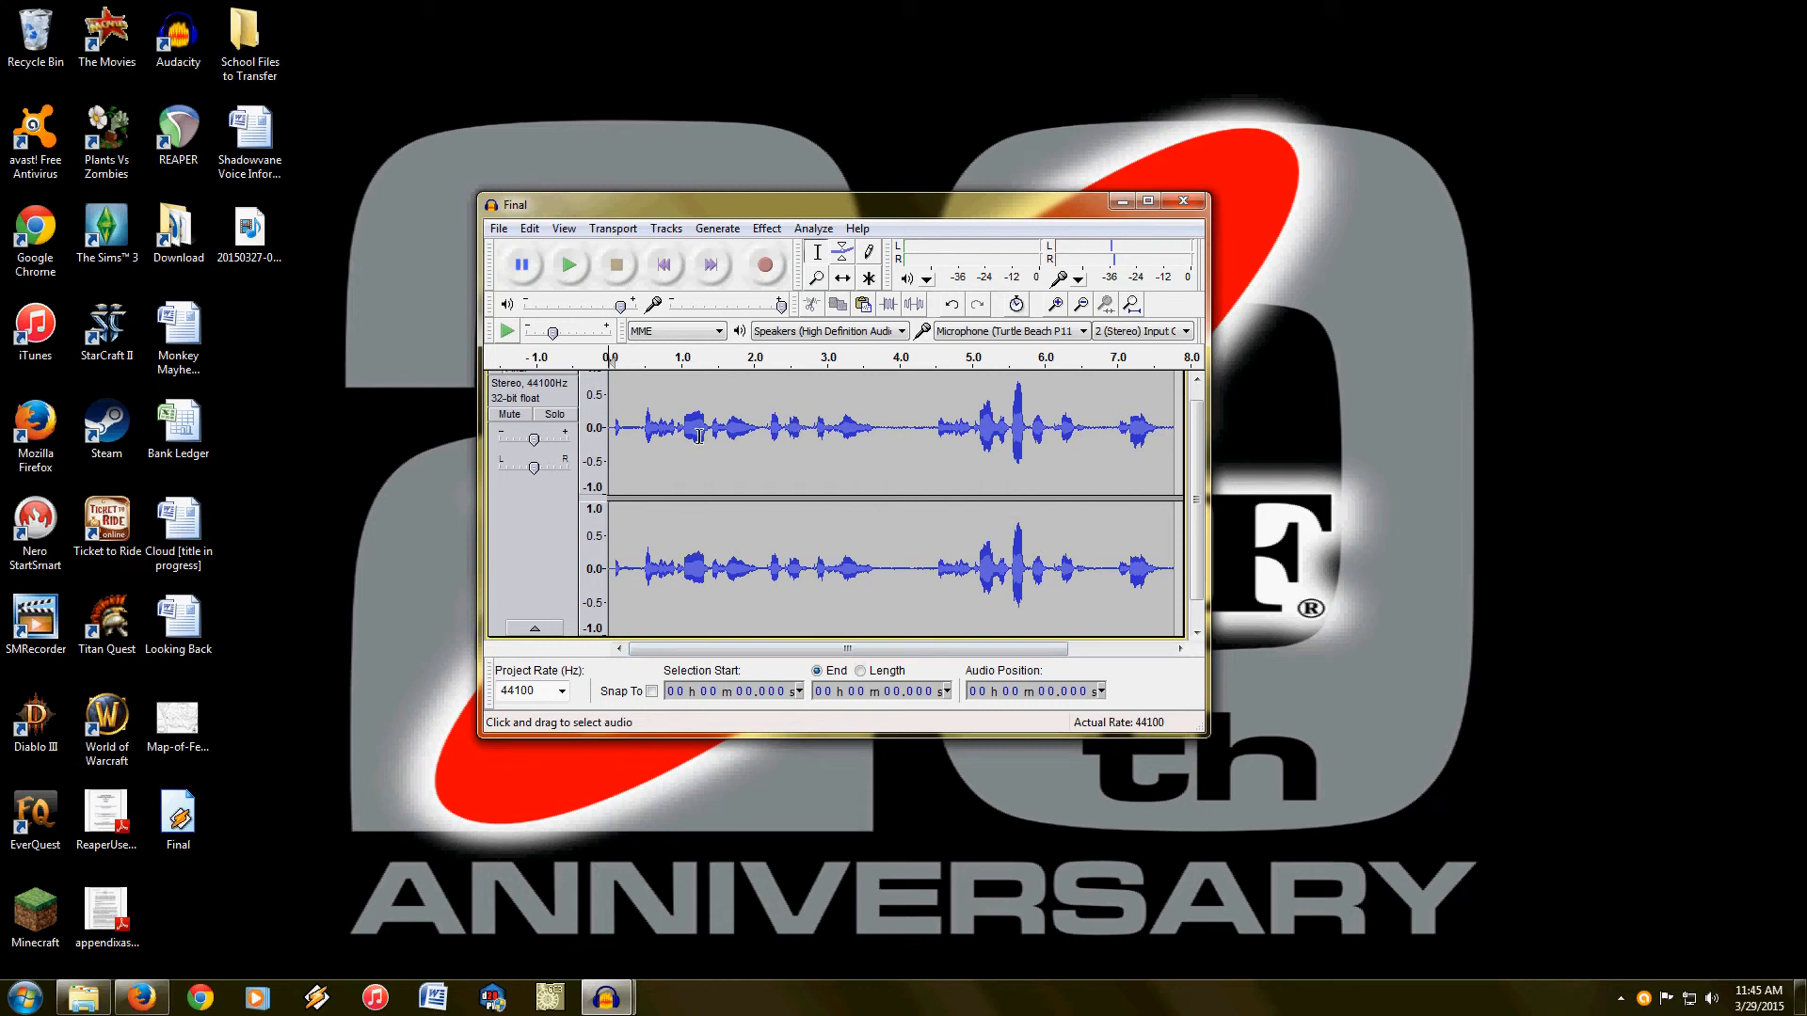
left_click_drag(888, 425, 925, 425)
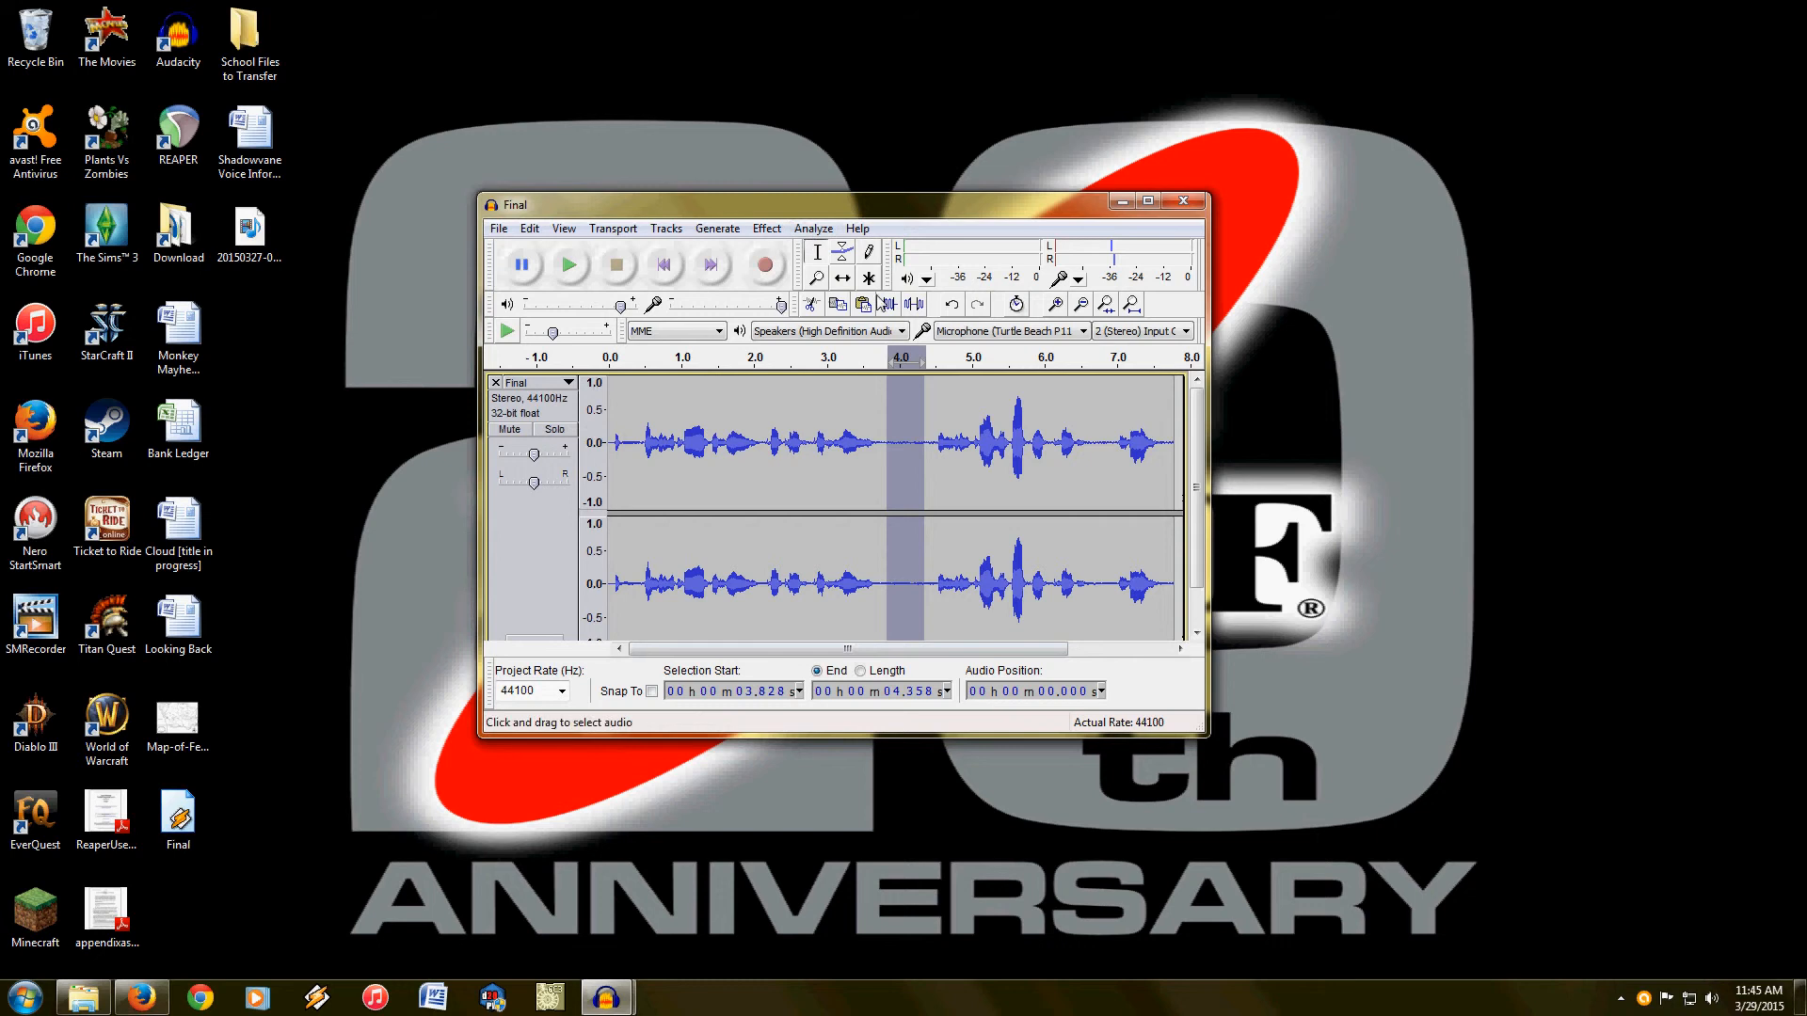
left_click(813, 228)
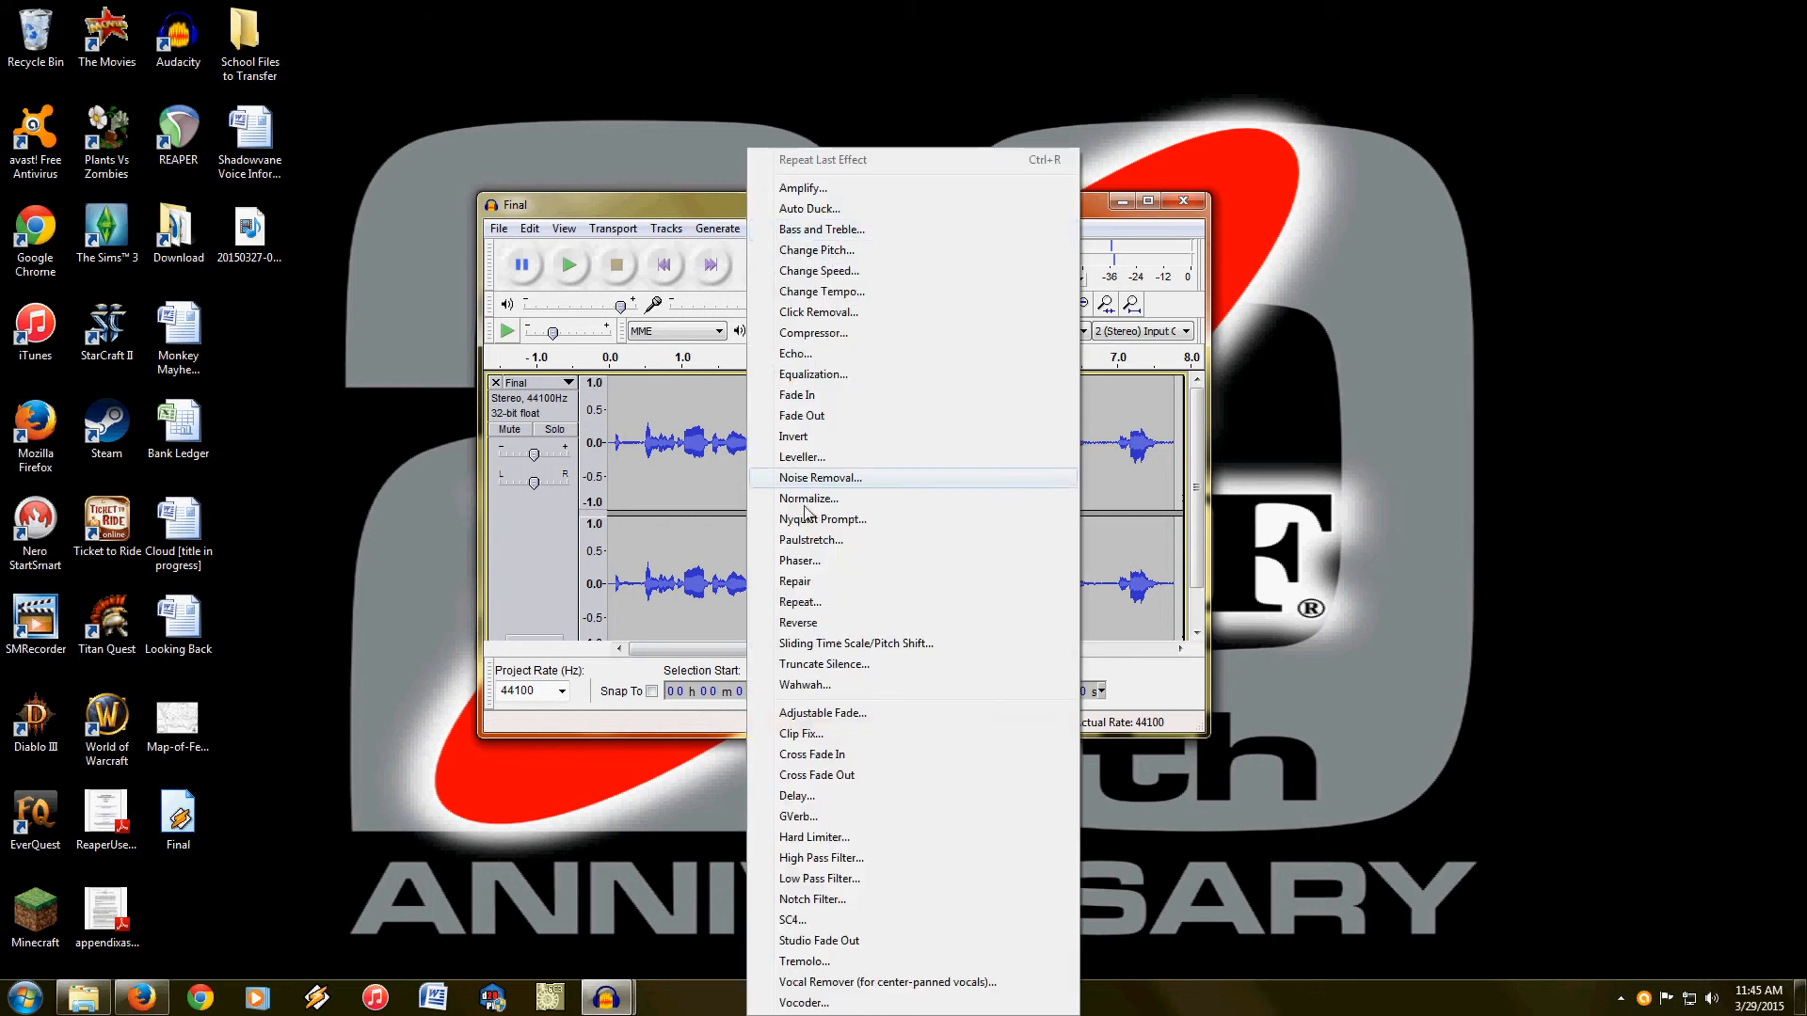
left_click(828, 473)
left_click(842, 378)
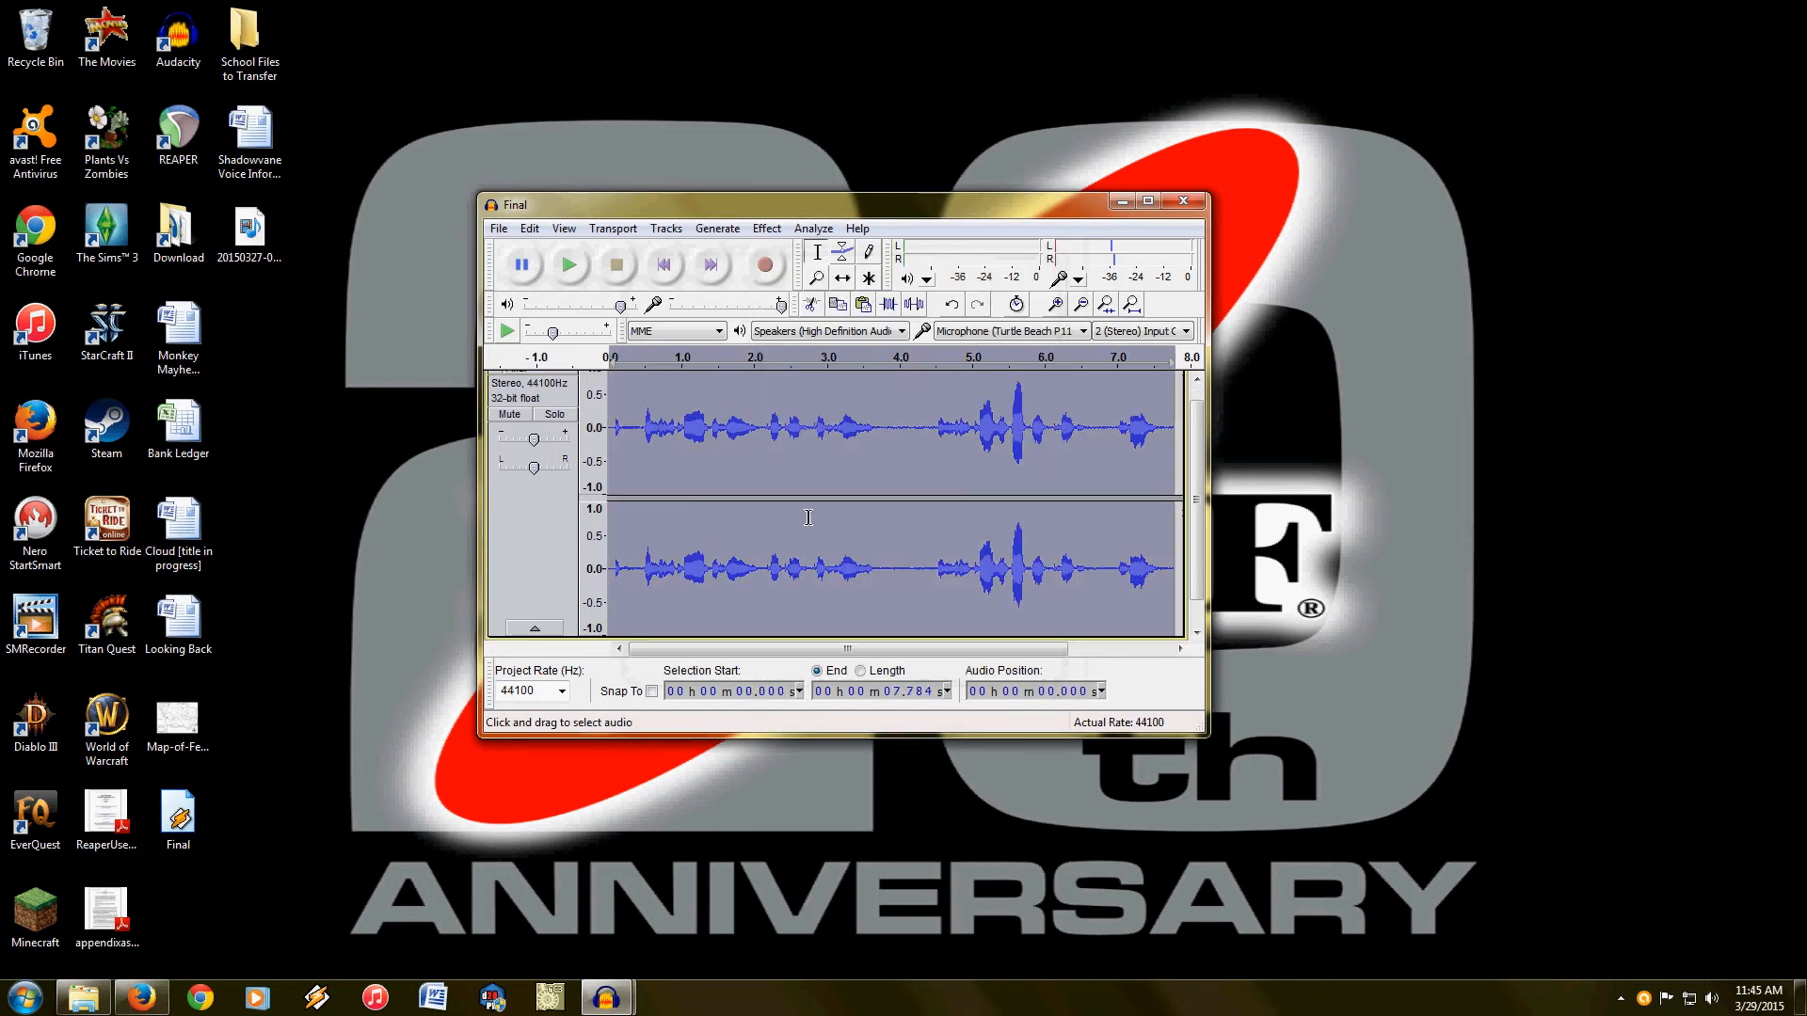
Step: Apply Noise Removal to the whole Final track using the captured noise profile and the current settings
left_click(764, 228)
left_click(820, 478)
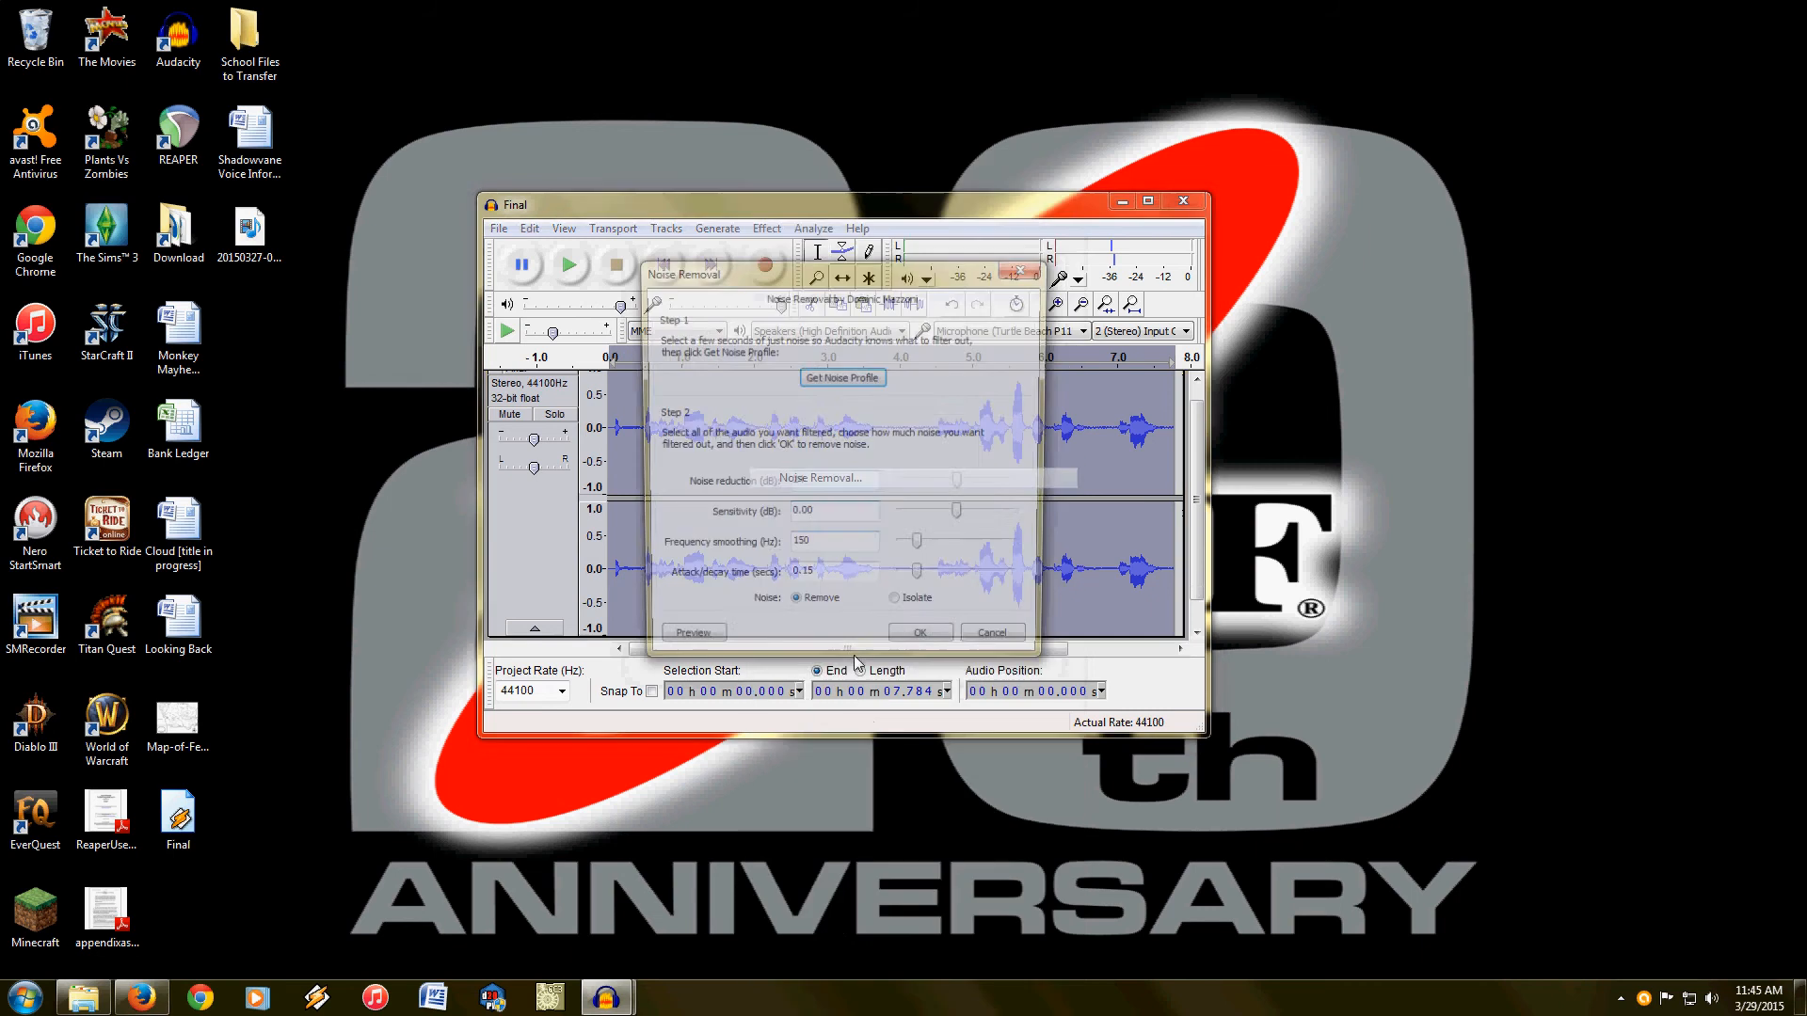
left_click(911, 645)
Step: Examine the pause between about 3.79 and 4.36 s for remaining noise and return the cursor to the track start
left_click(878, 471)
scroll(878, 470, "down", 1)
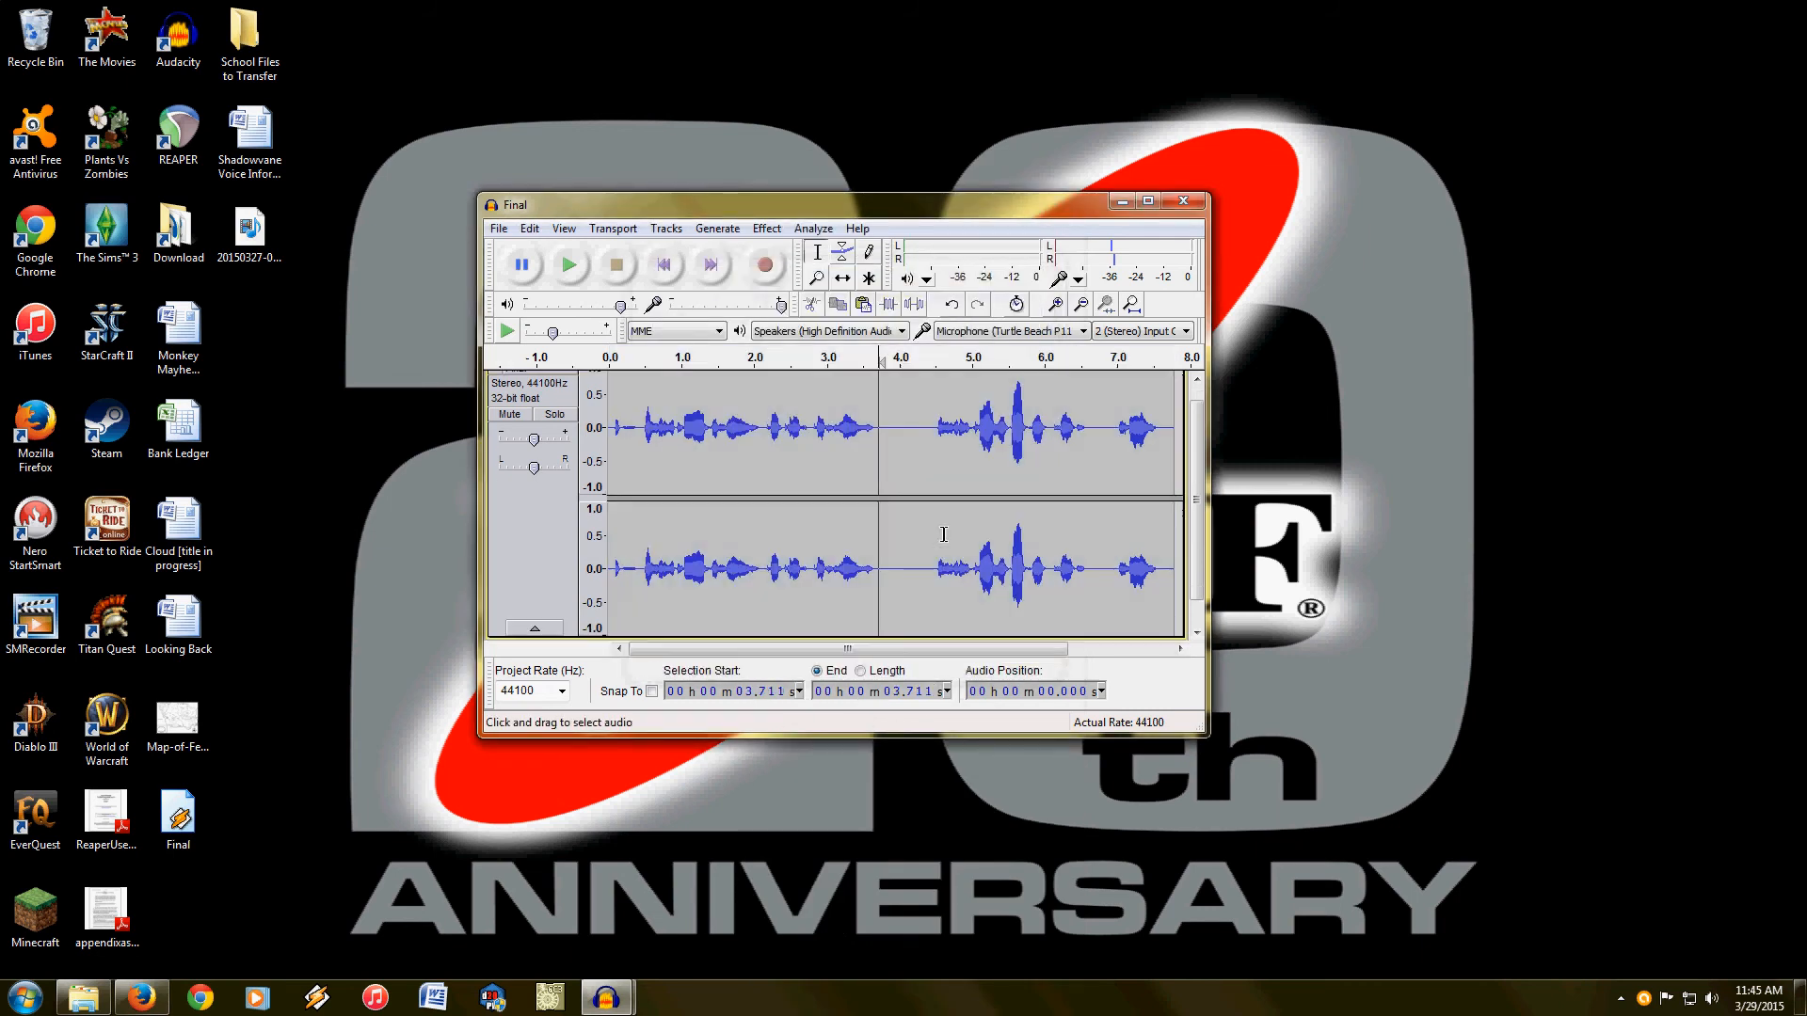
left_click_drag(882, 416, 923, 425)
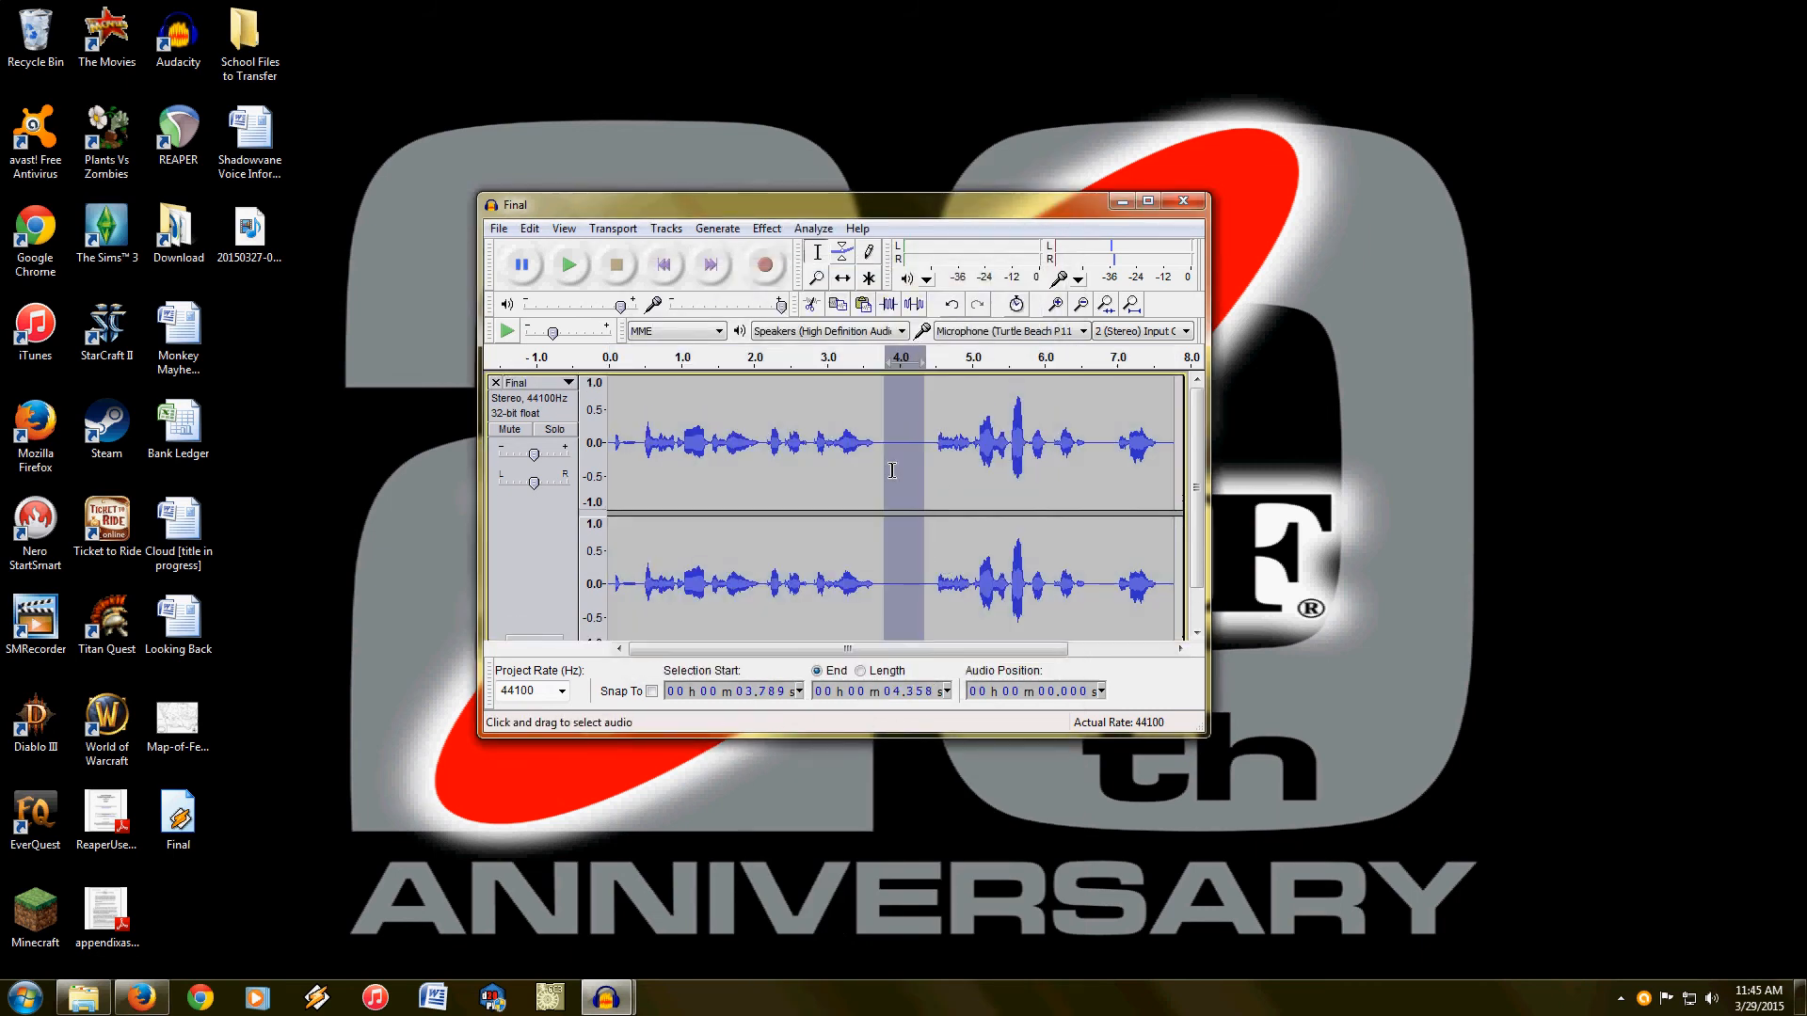
left_click(875, 489)
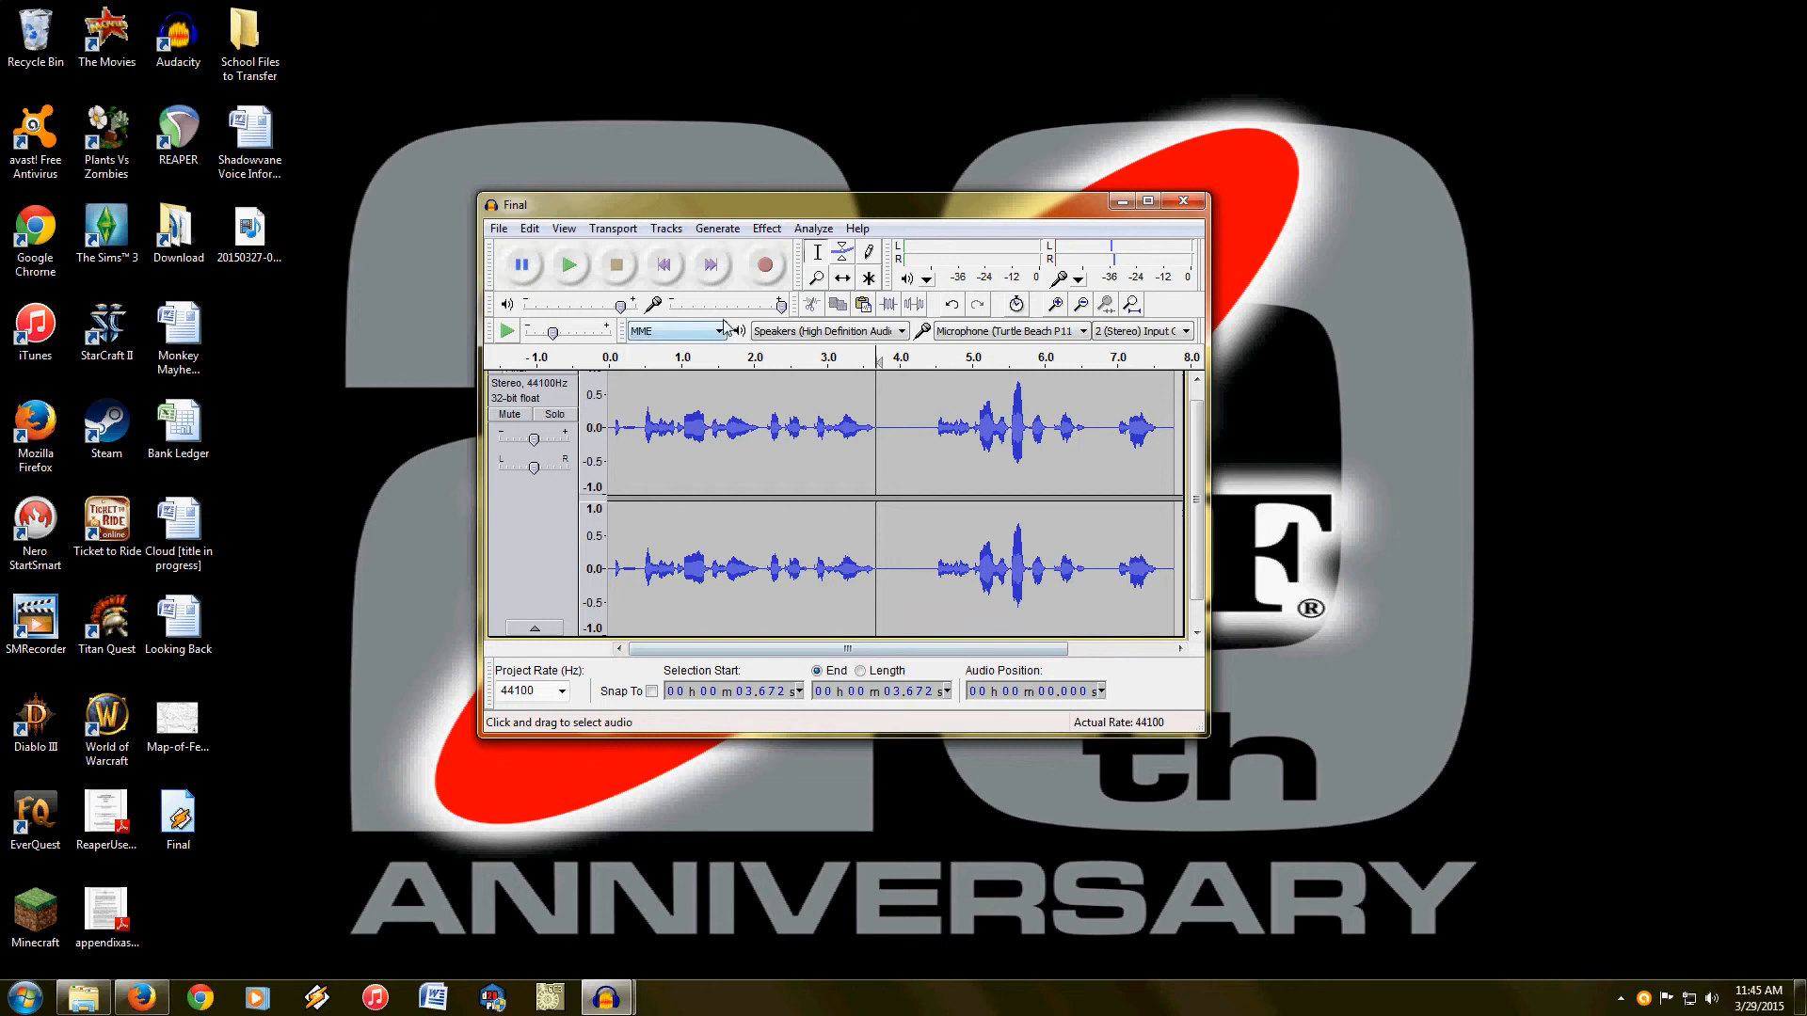
left_click(663, 265)
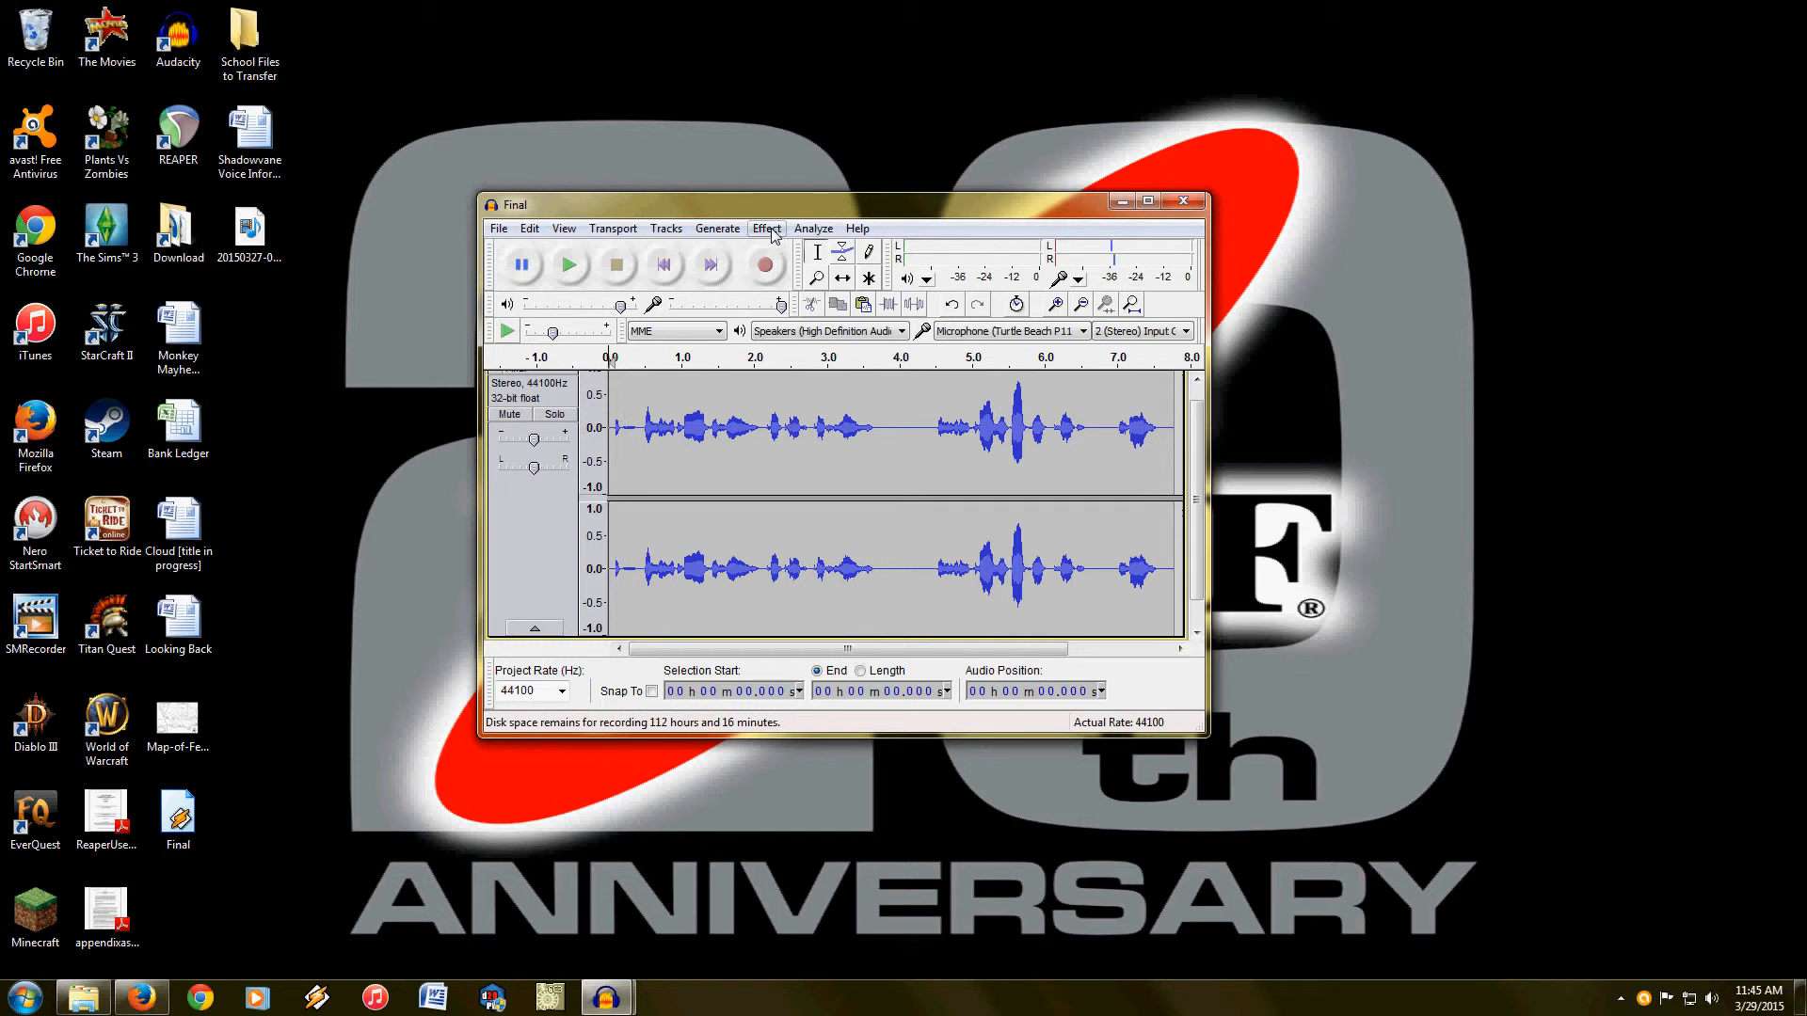
Step: Select the audio from the start to about 3.88 s and preview GVerb with its current settings, without applying it
left_click_drag(889, 423, 580, 413)
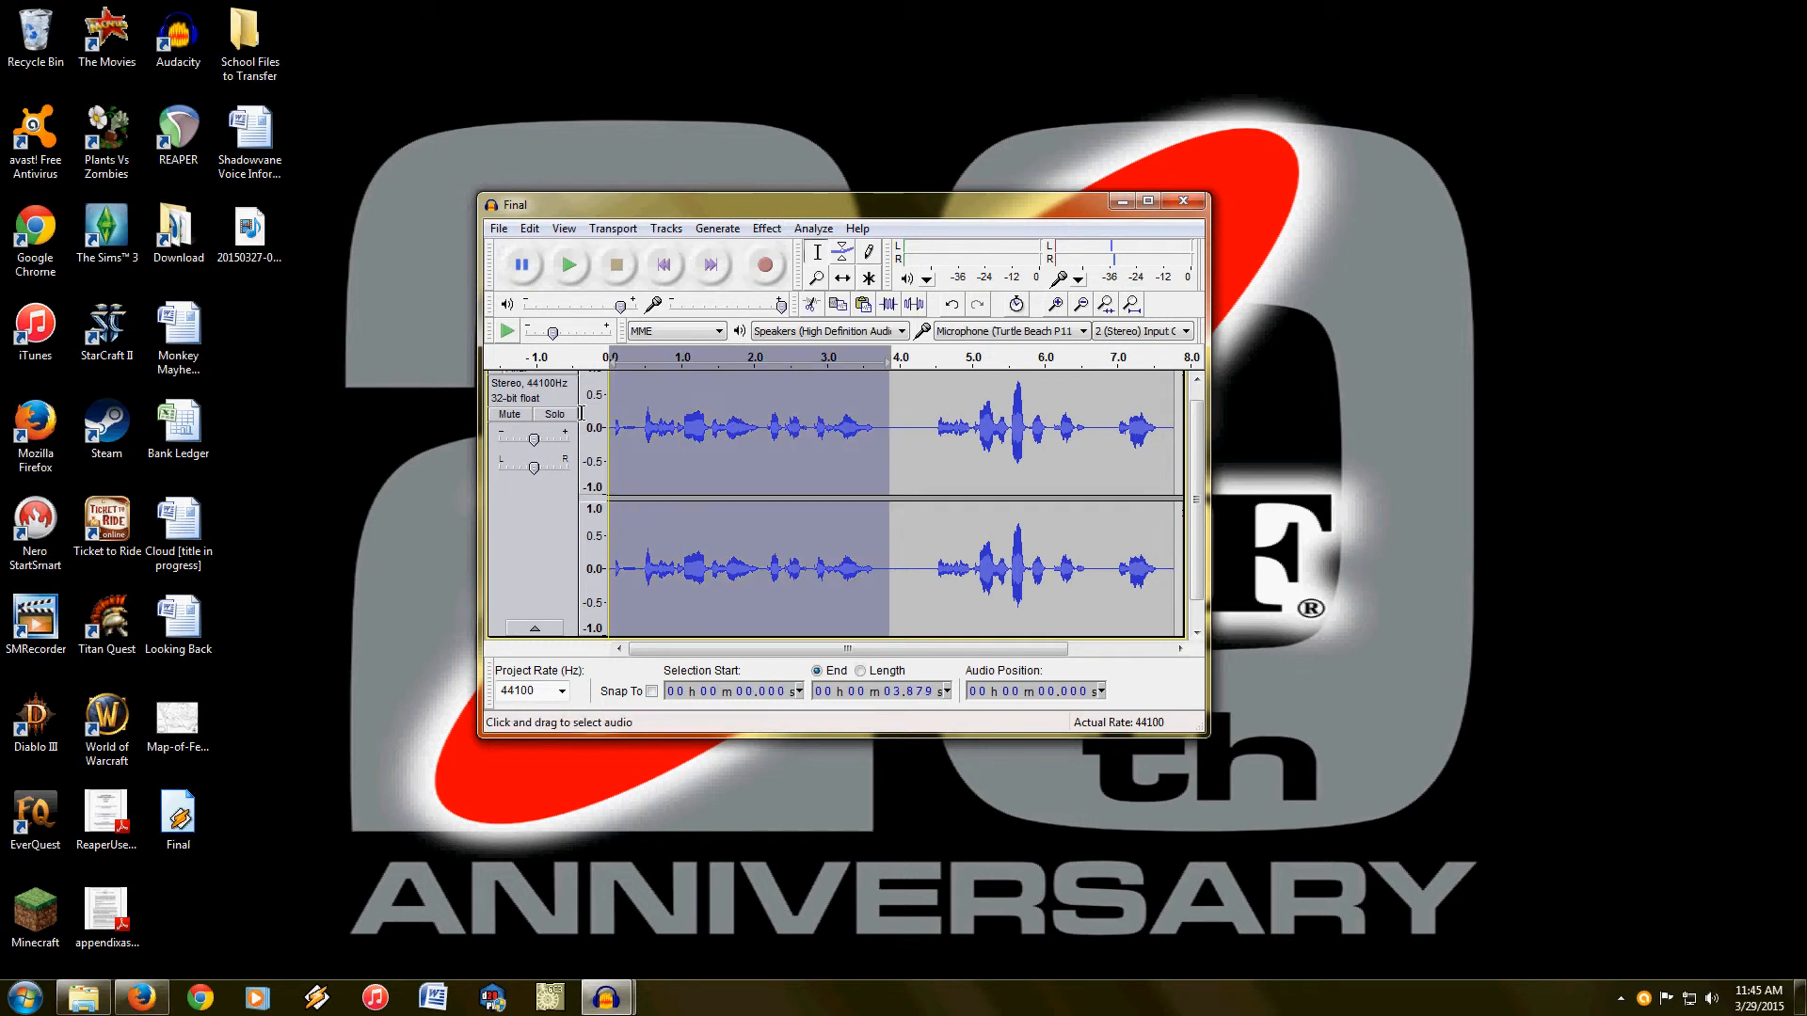
left_click(767, 230)
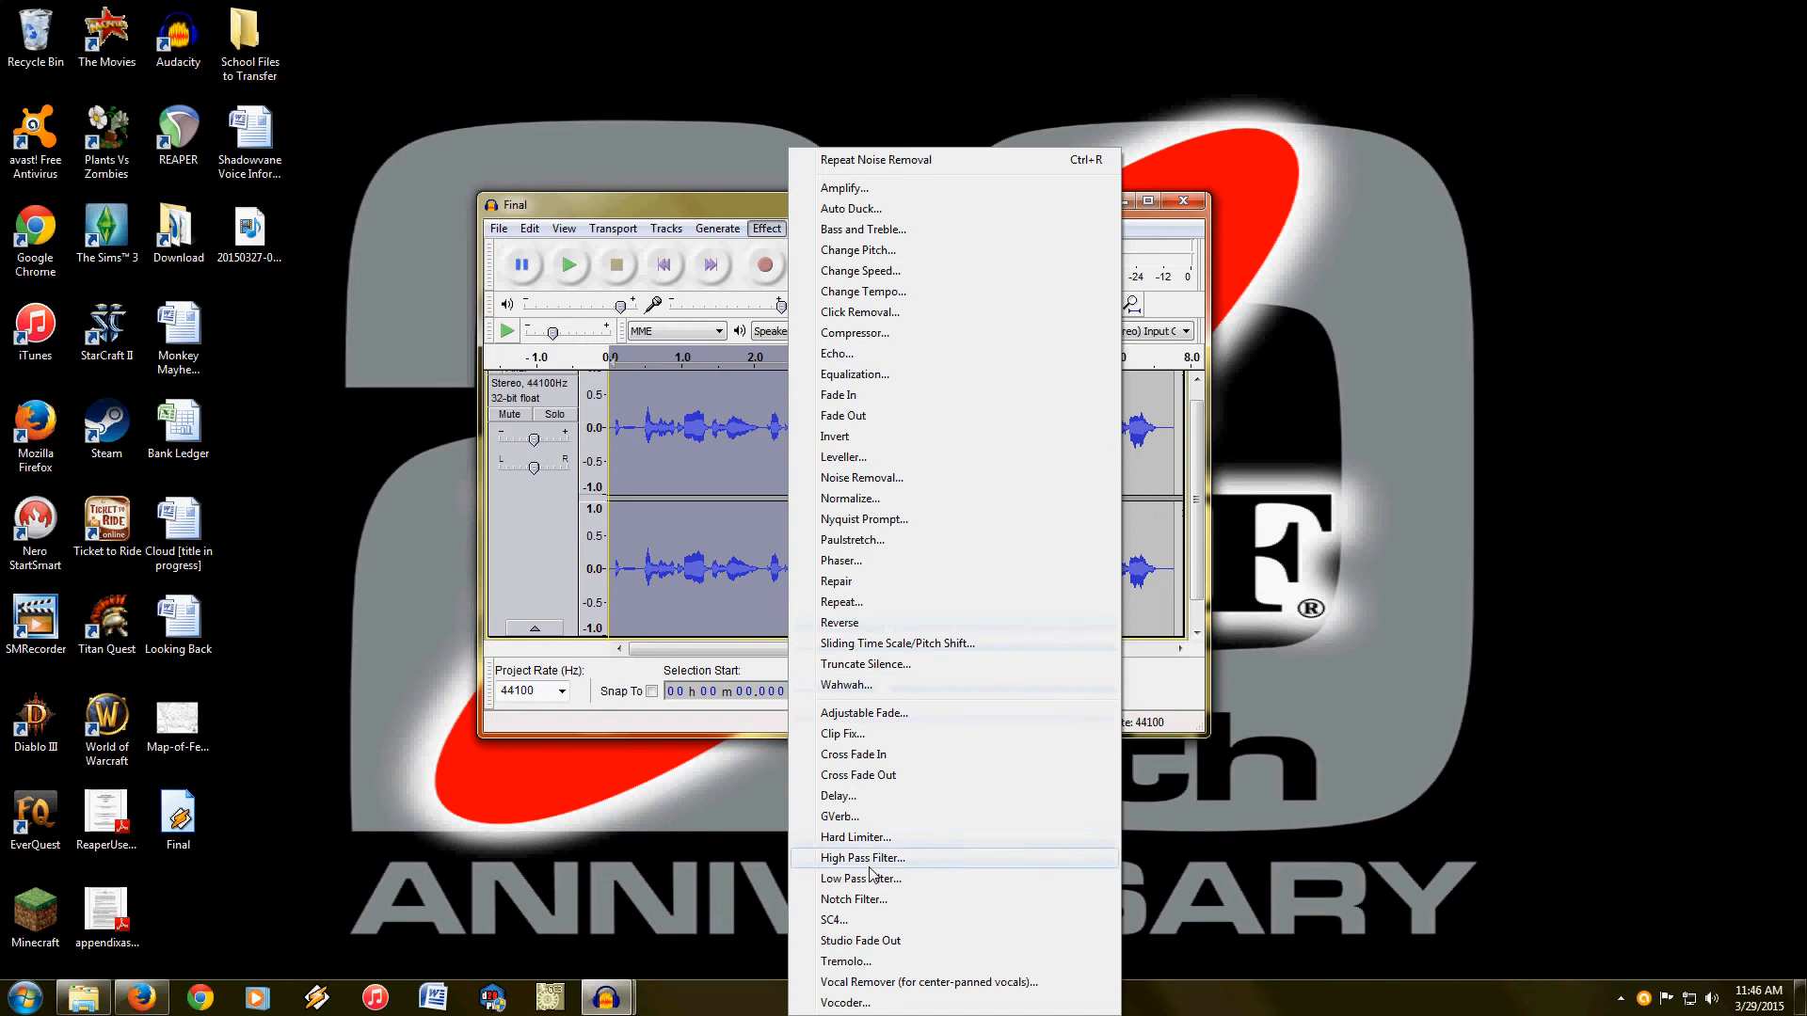
left_click(900, 822)
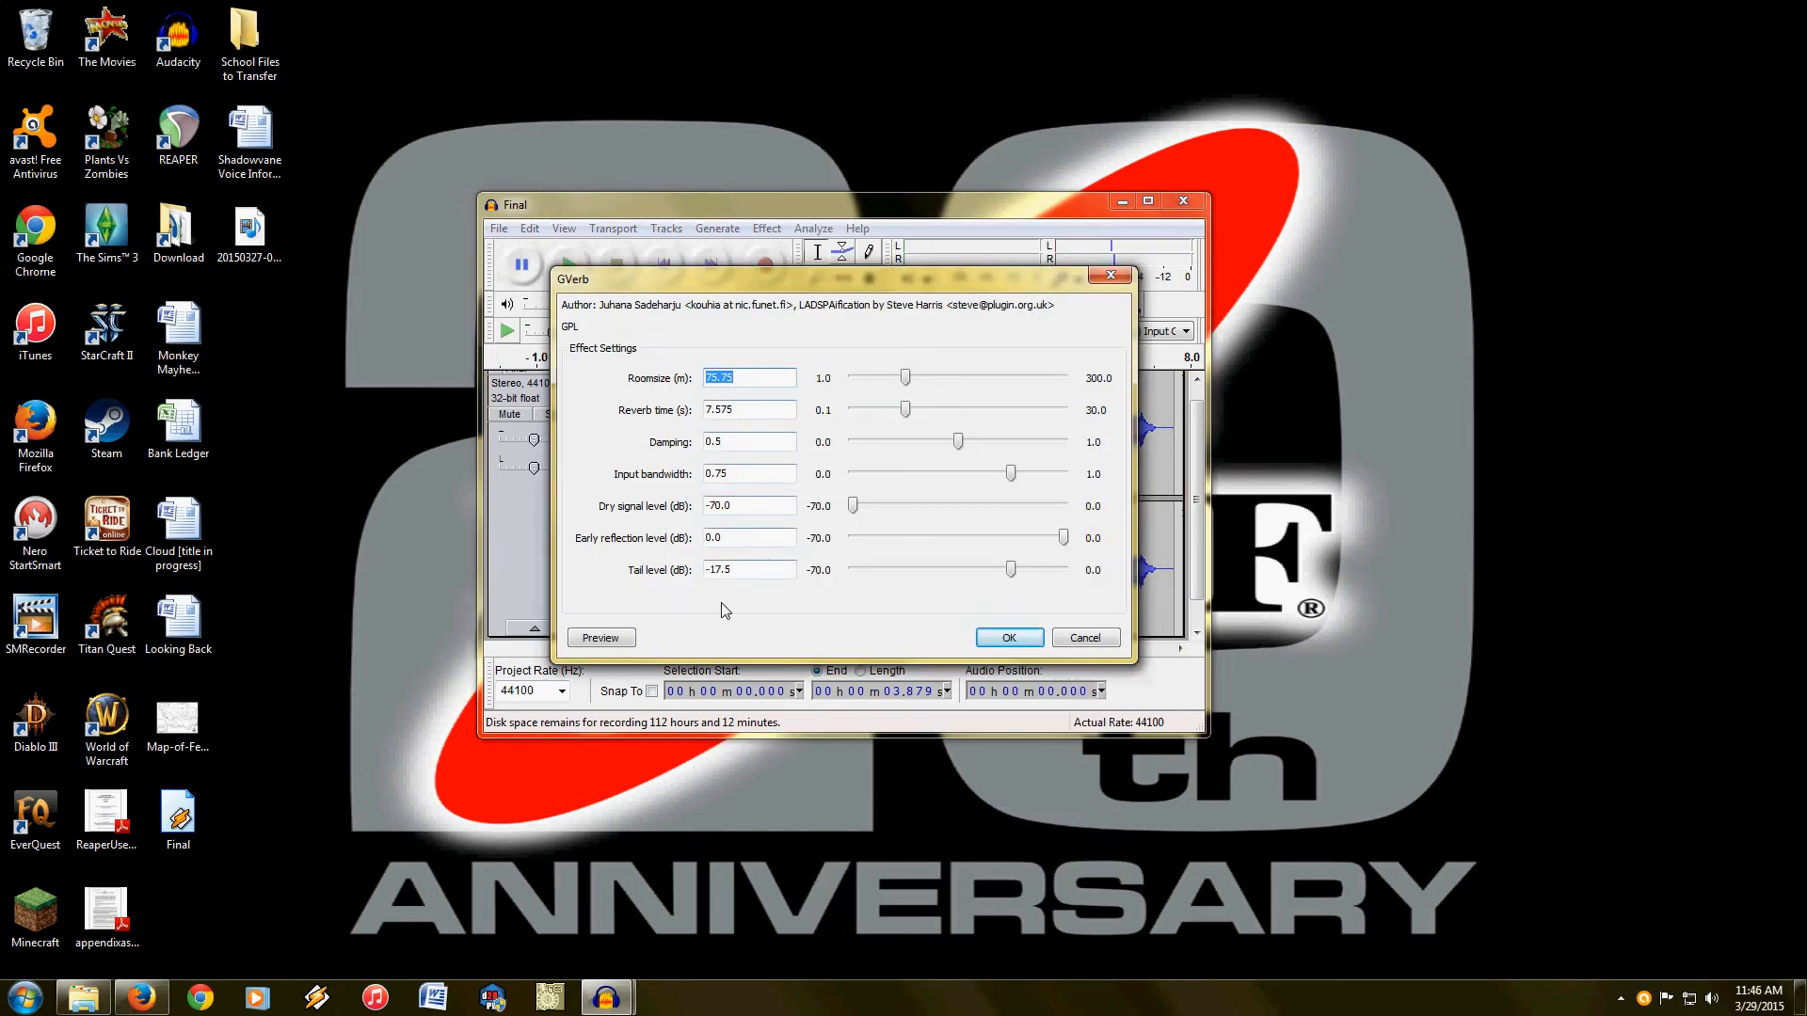
left_click(612, 636)
left_click(1083, 638)
Step: Preview Change Pitch on the selected audio with an upward change of about 17.4 percent, without applying it
left_click(767, 228)
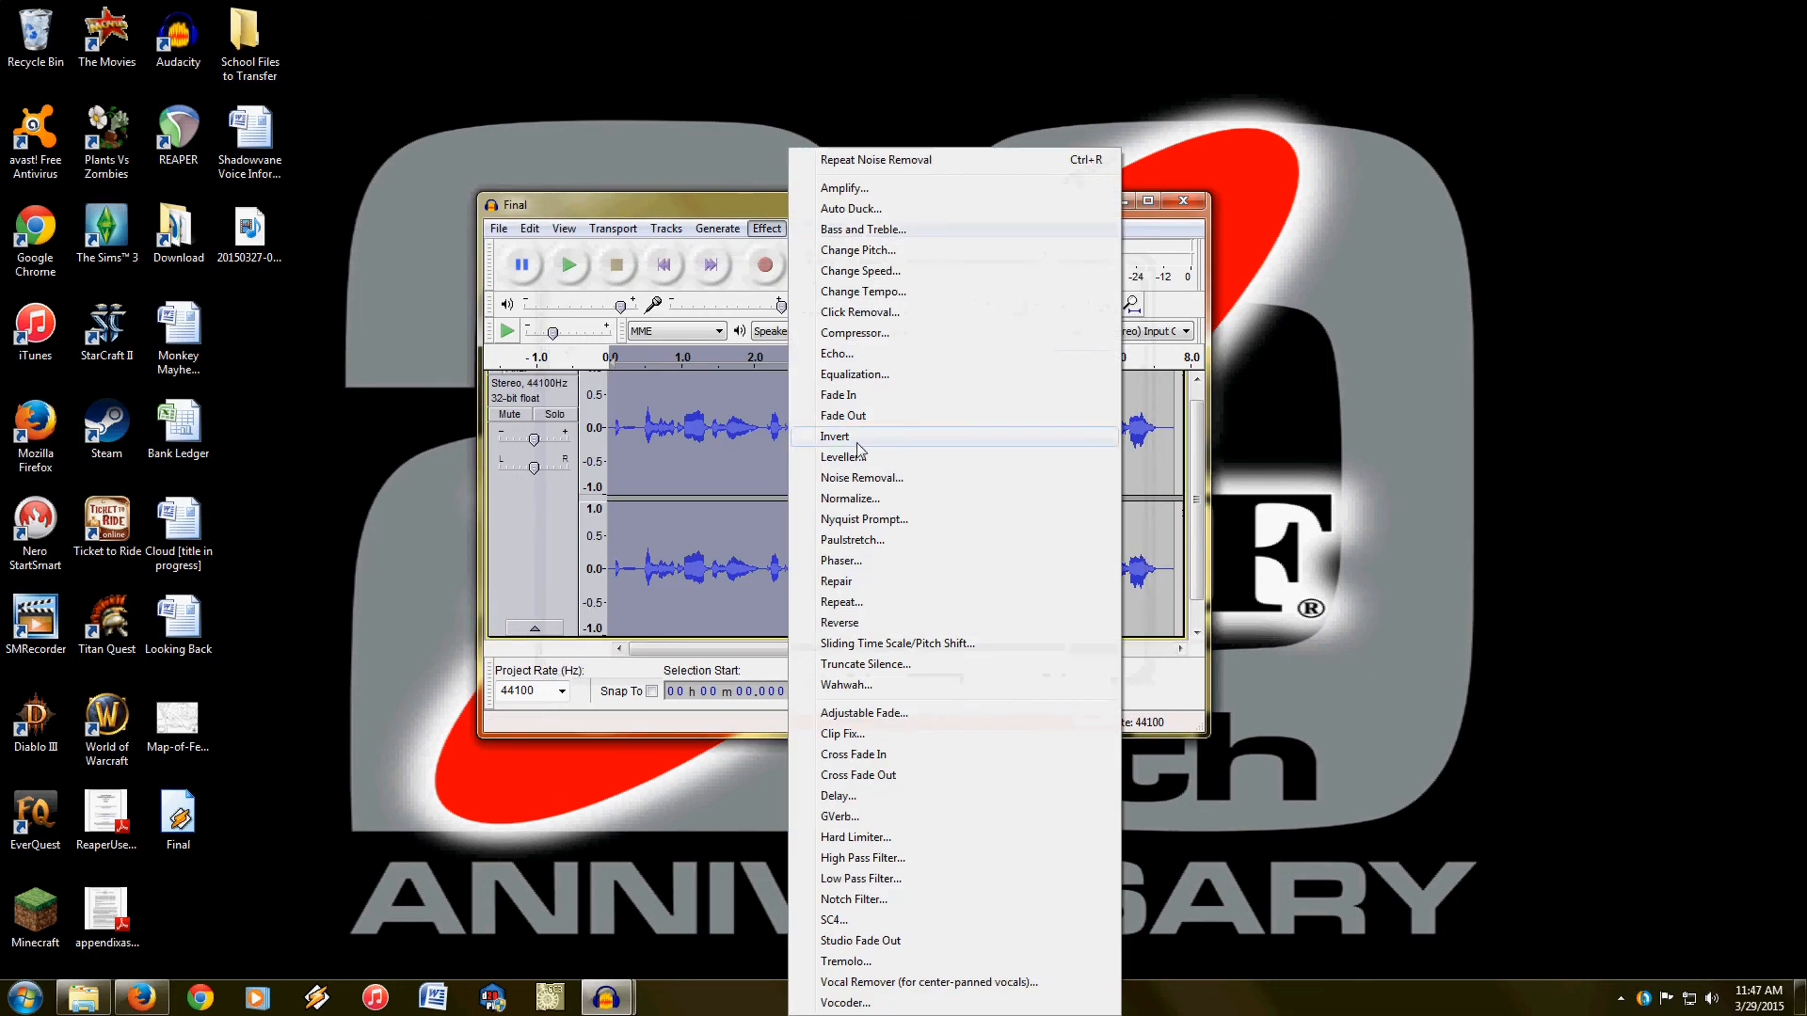
left_click(890, 250)
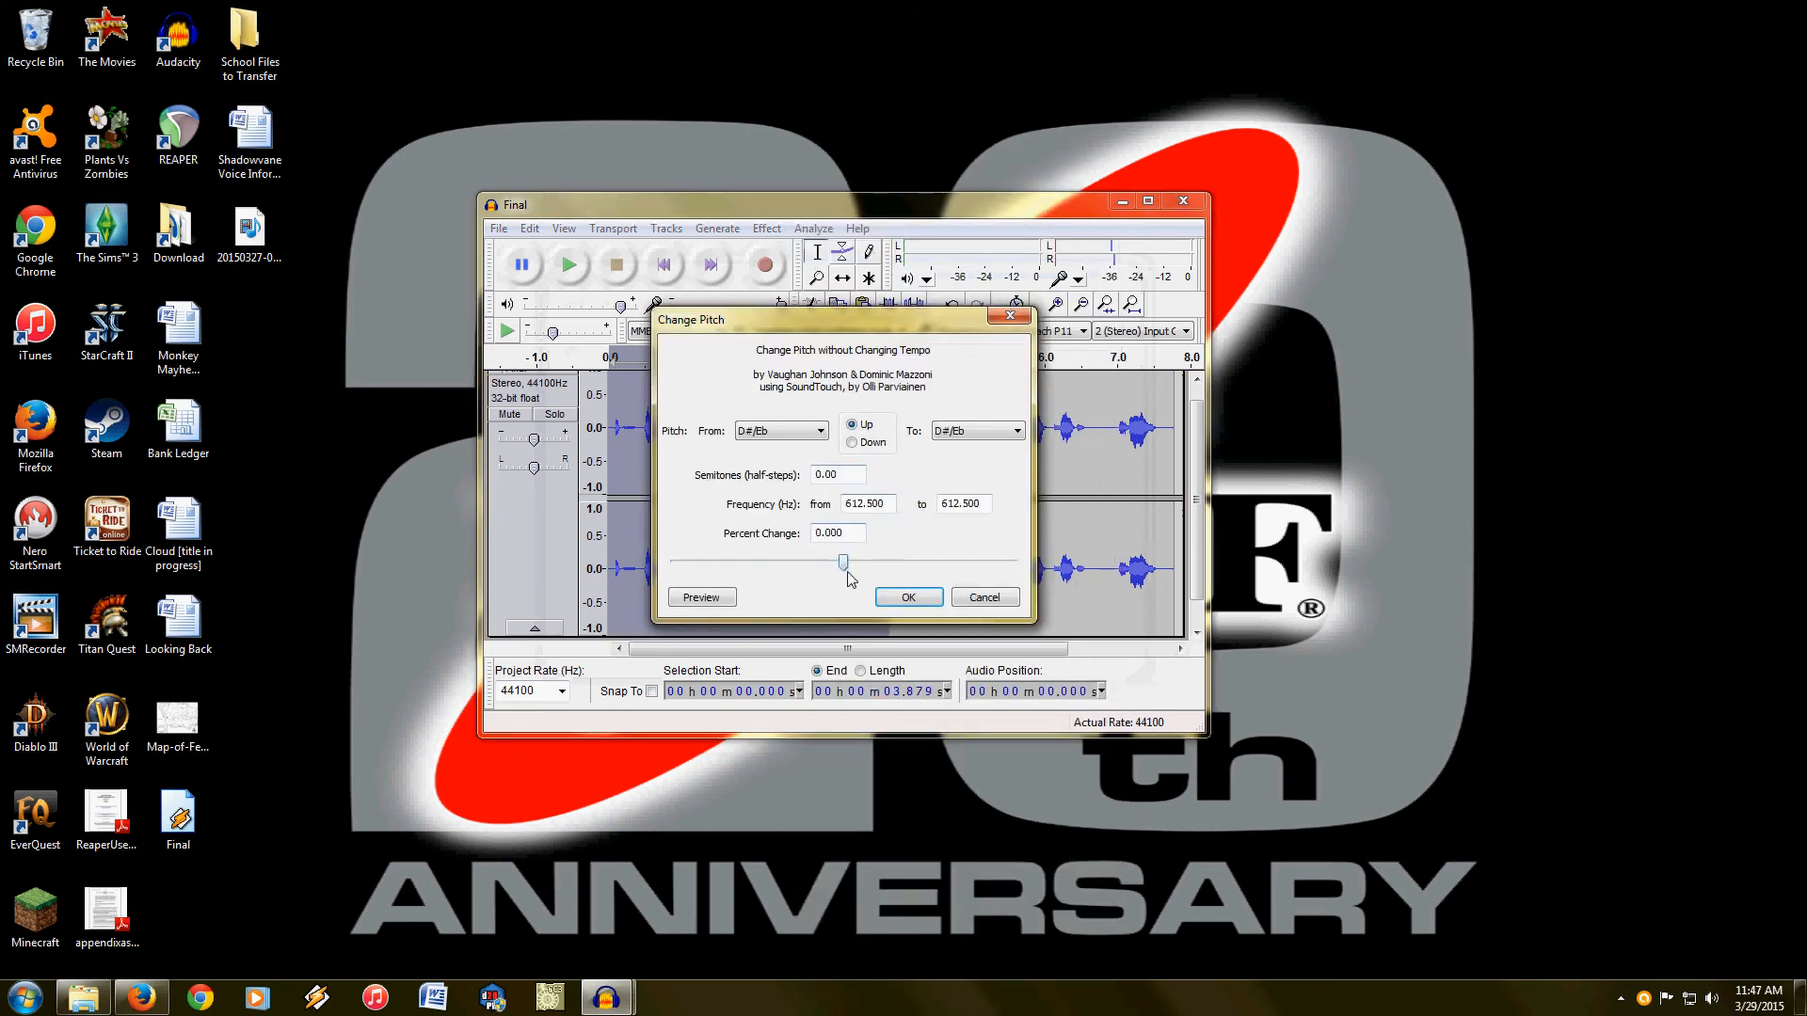
left_click_drag(844, 570, 859, 576)
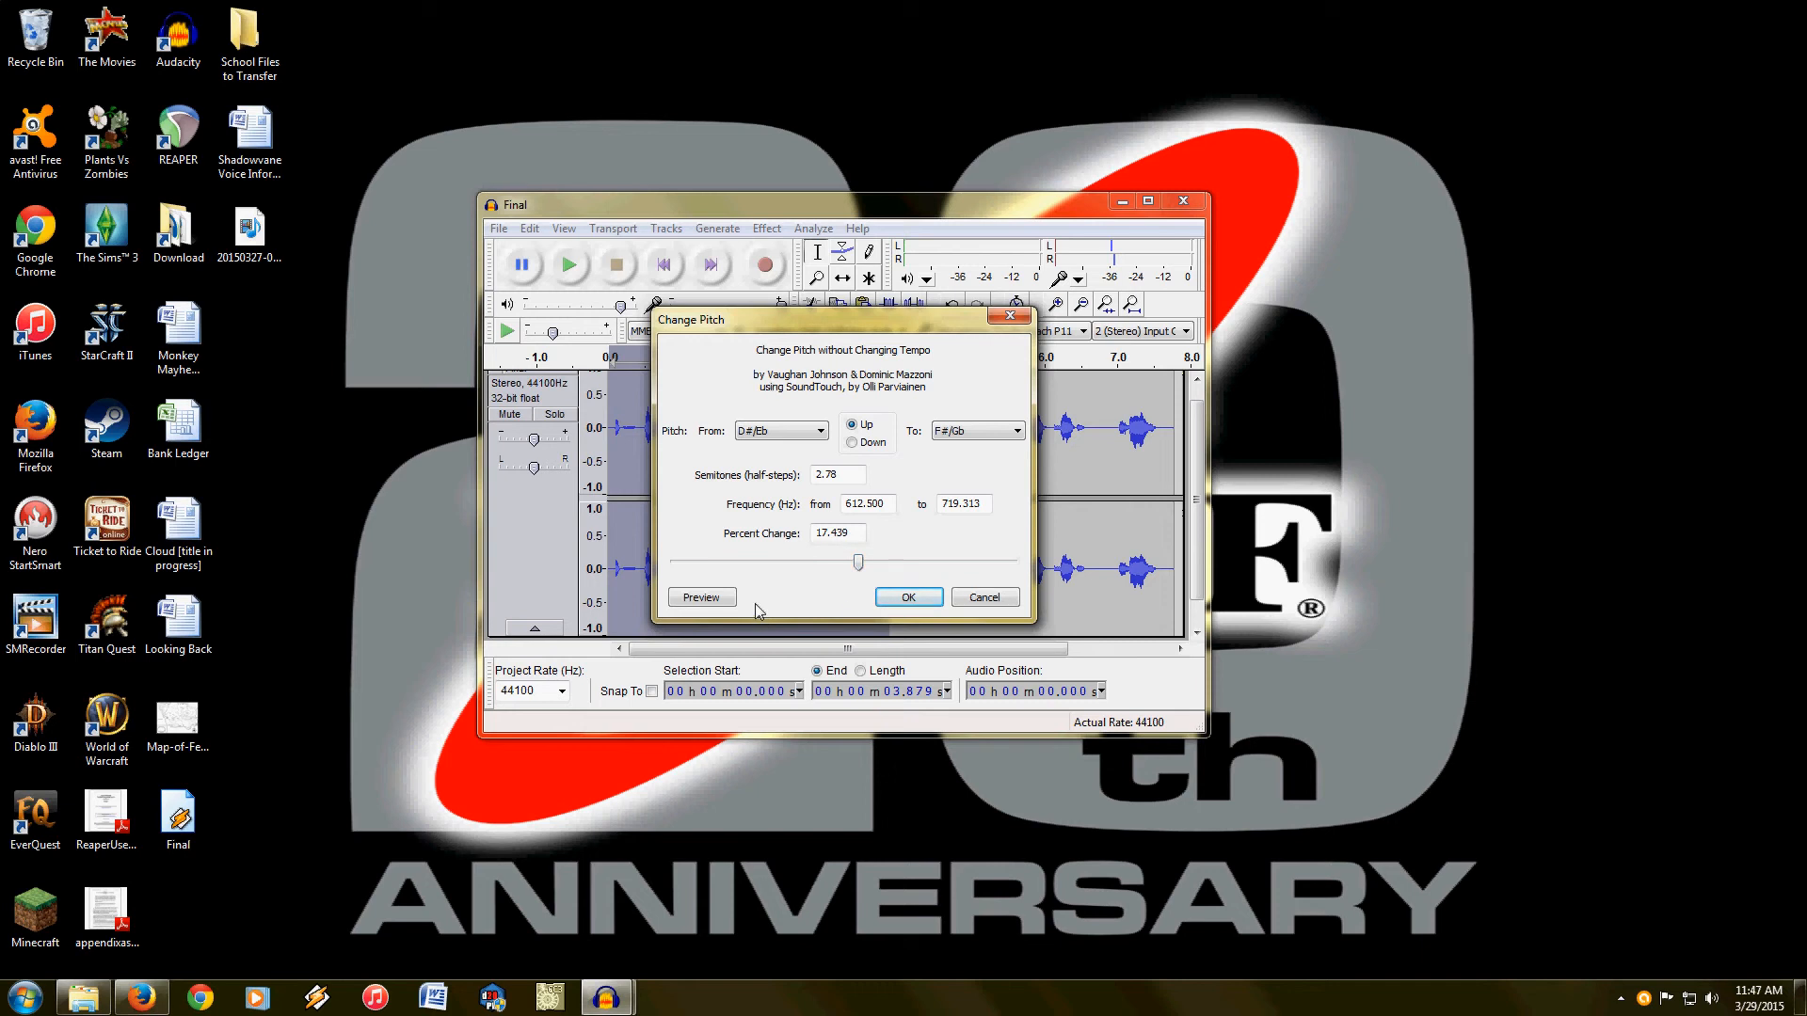
left_click(724, 599)
left_click(983, 599)
left_click_drag(921, 207, 951, 212)
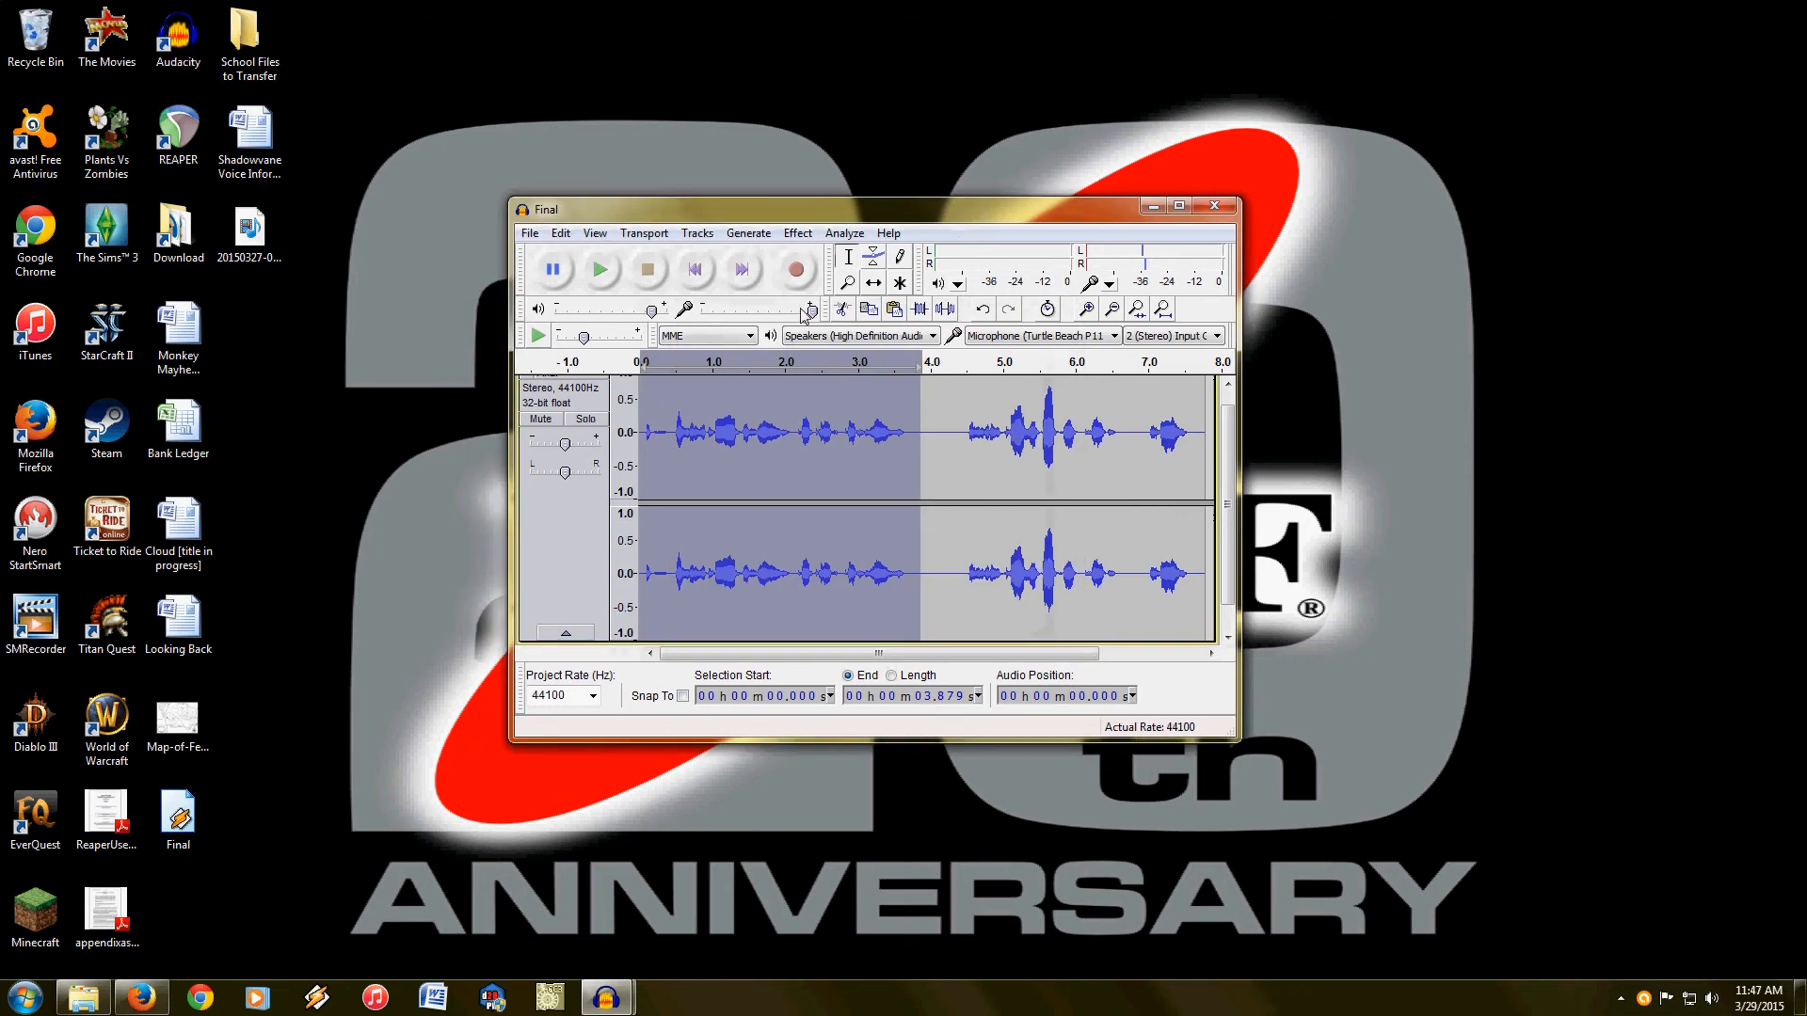
left_click(799, 233)
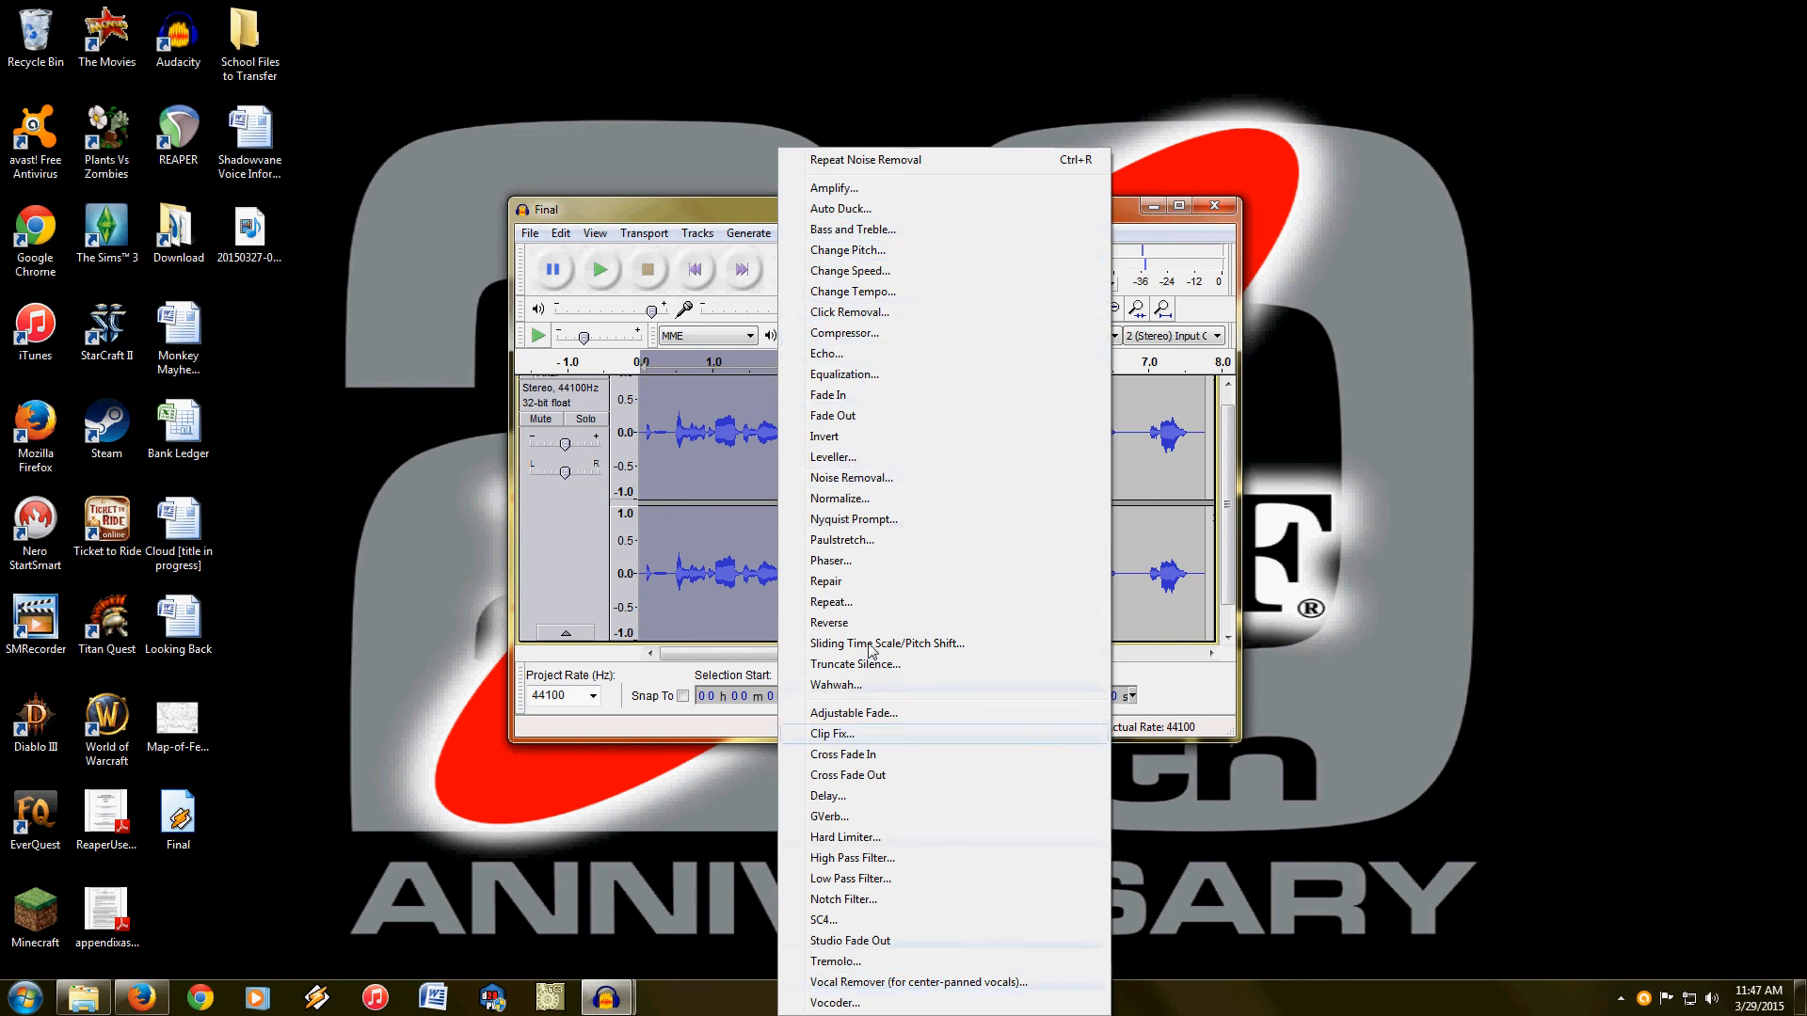
left_click(730, 211)
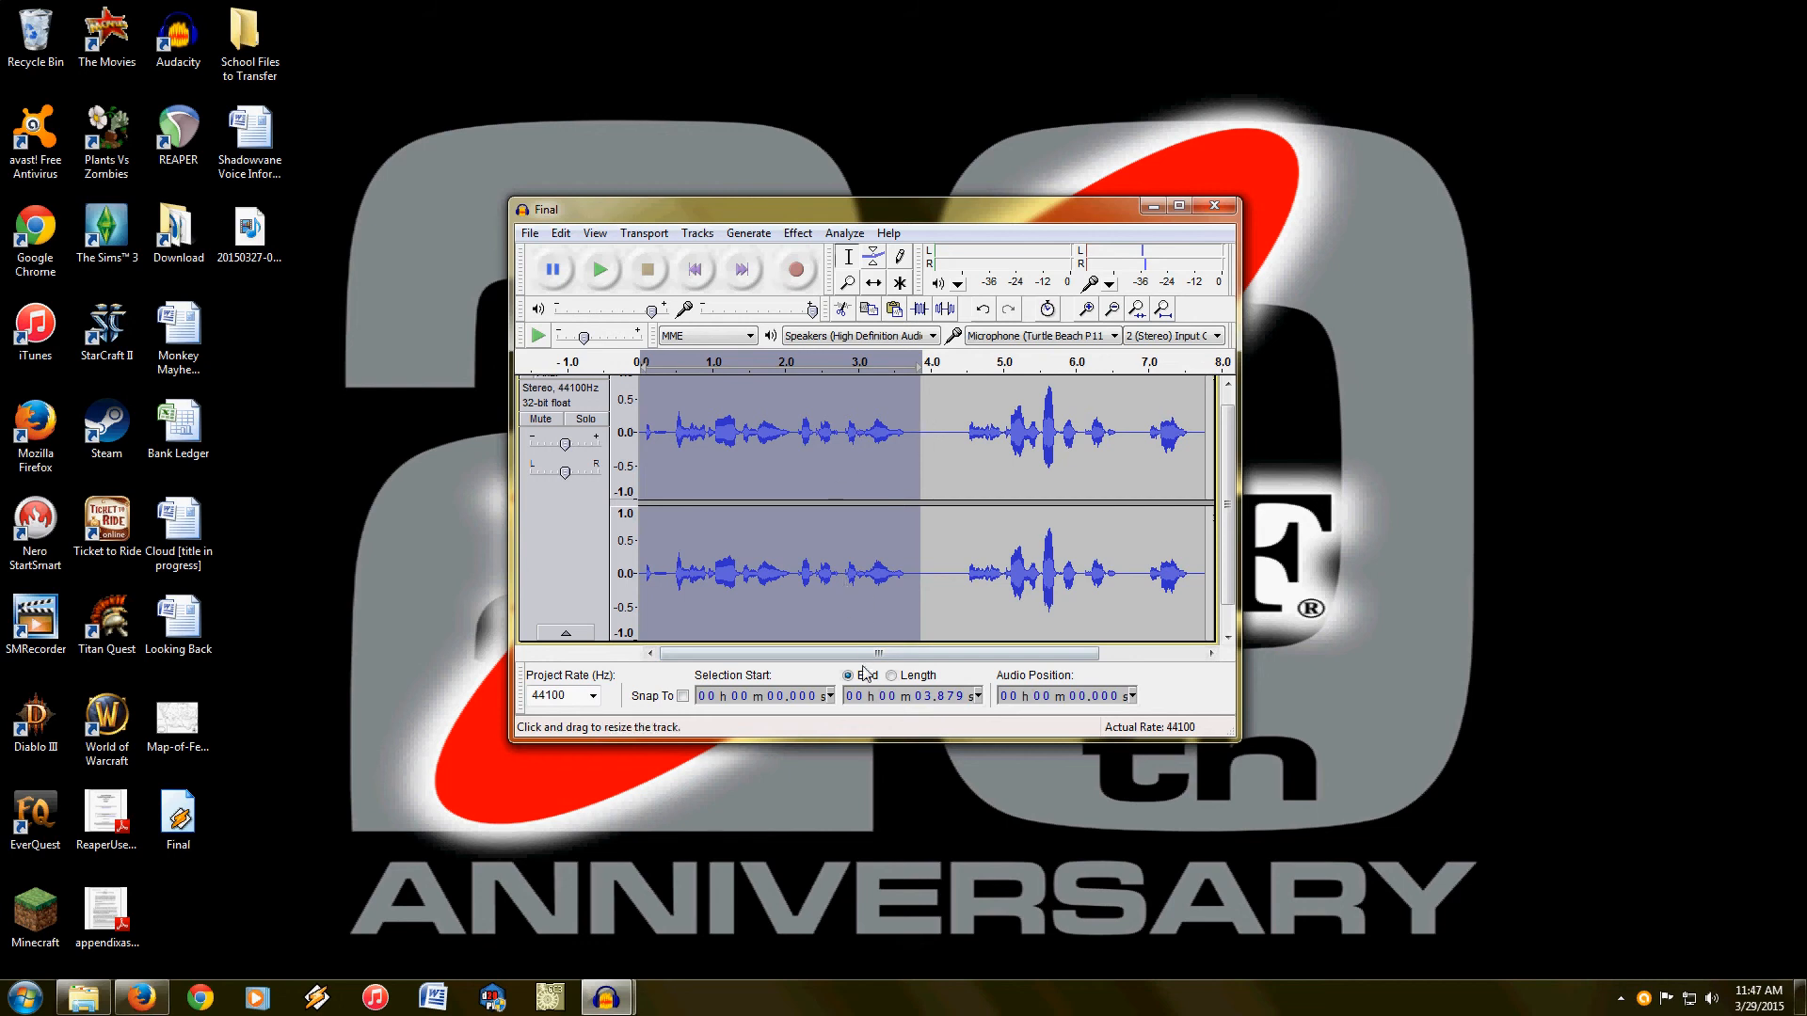
left_click_drag(868, 660, 867, 662)
left_click_drag(1054, 653, 1157, 653)
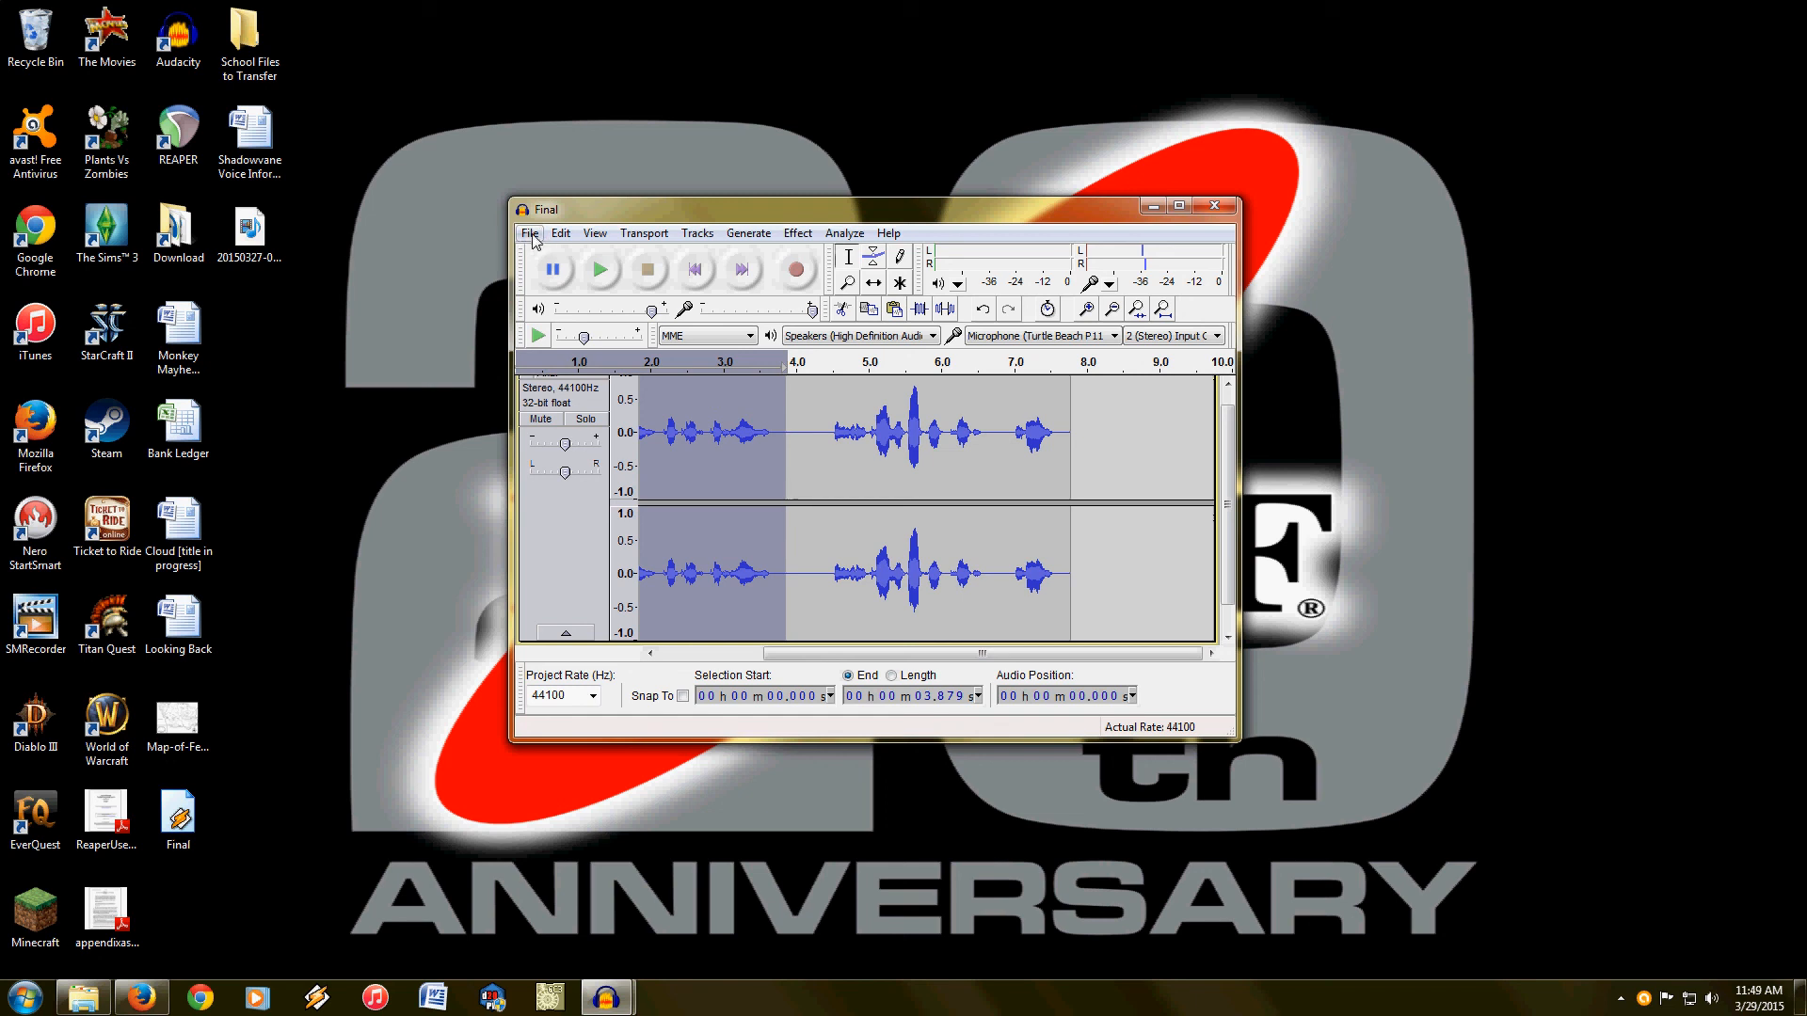
left_click(532, 238)
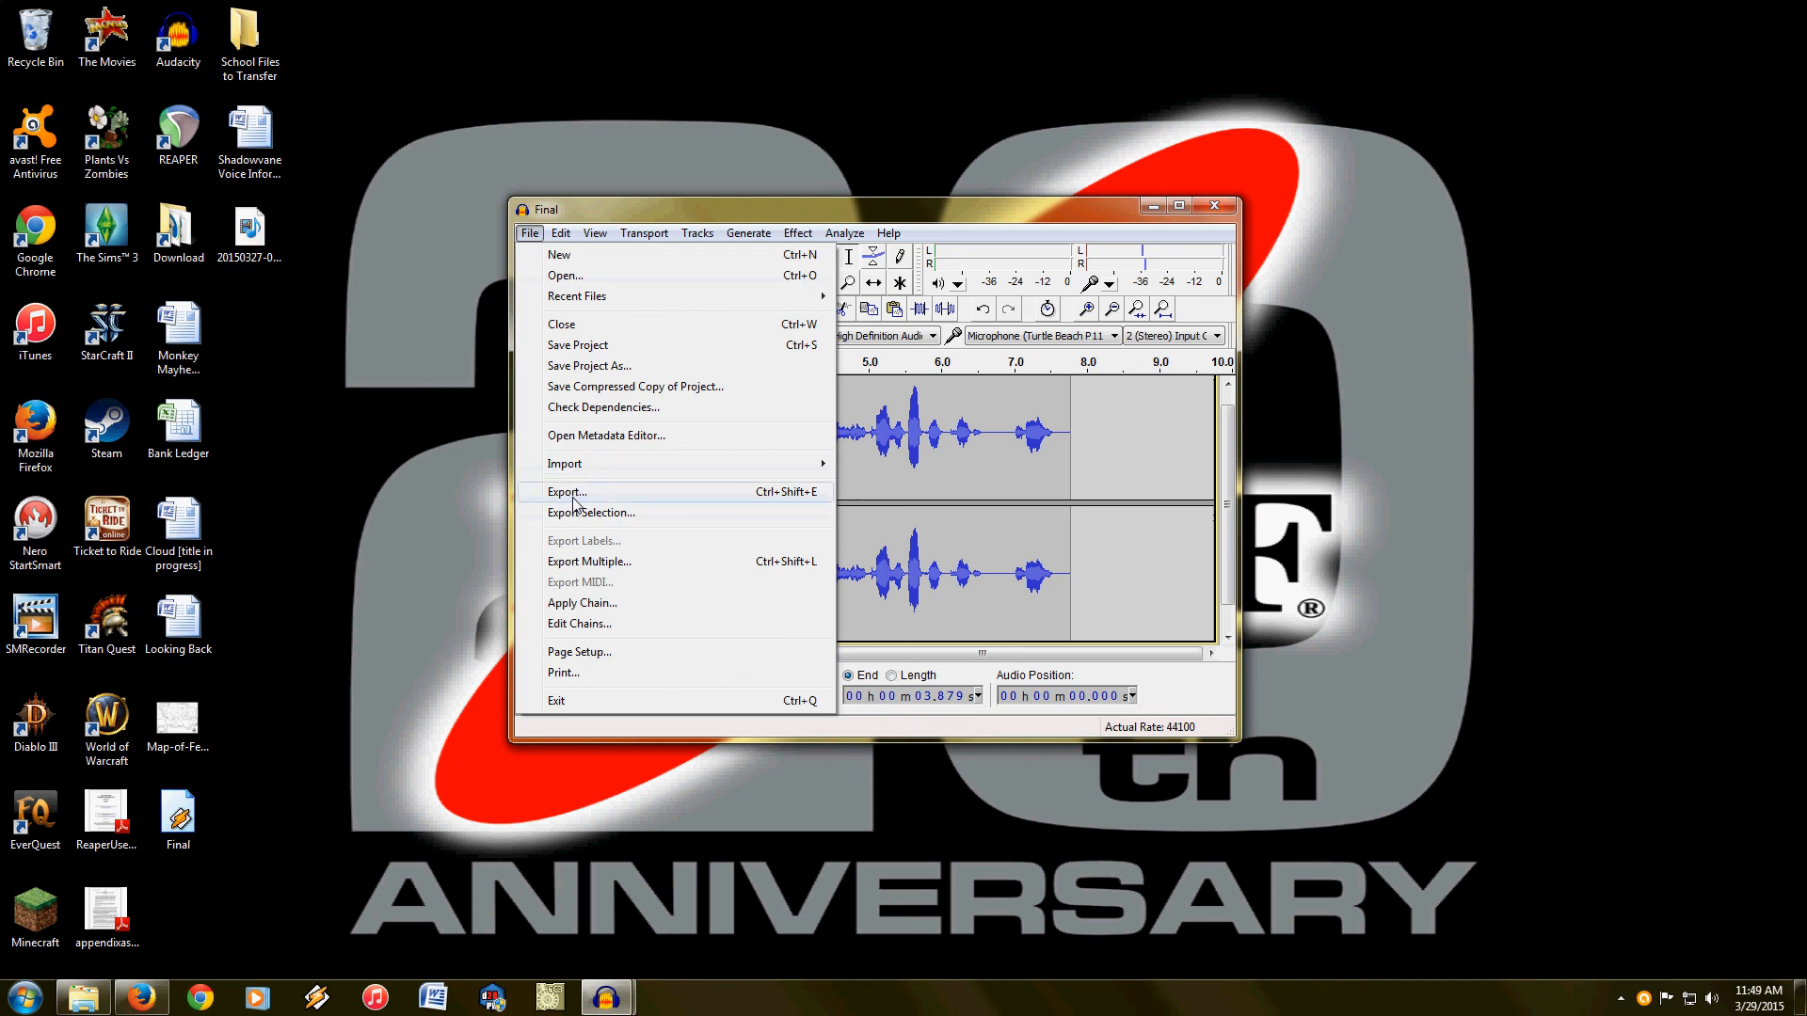
left_click(929, 205)
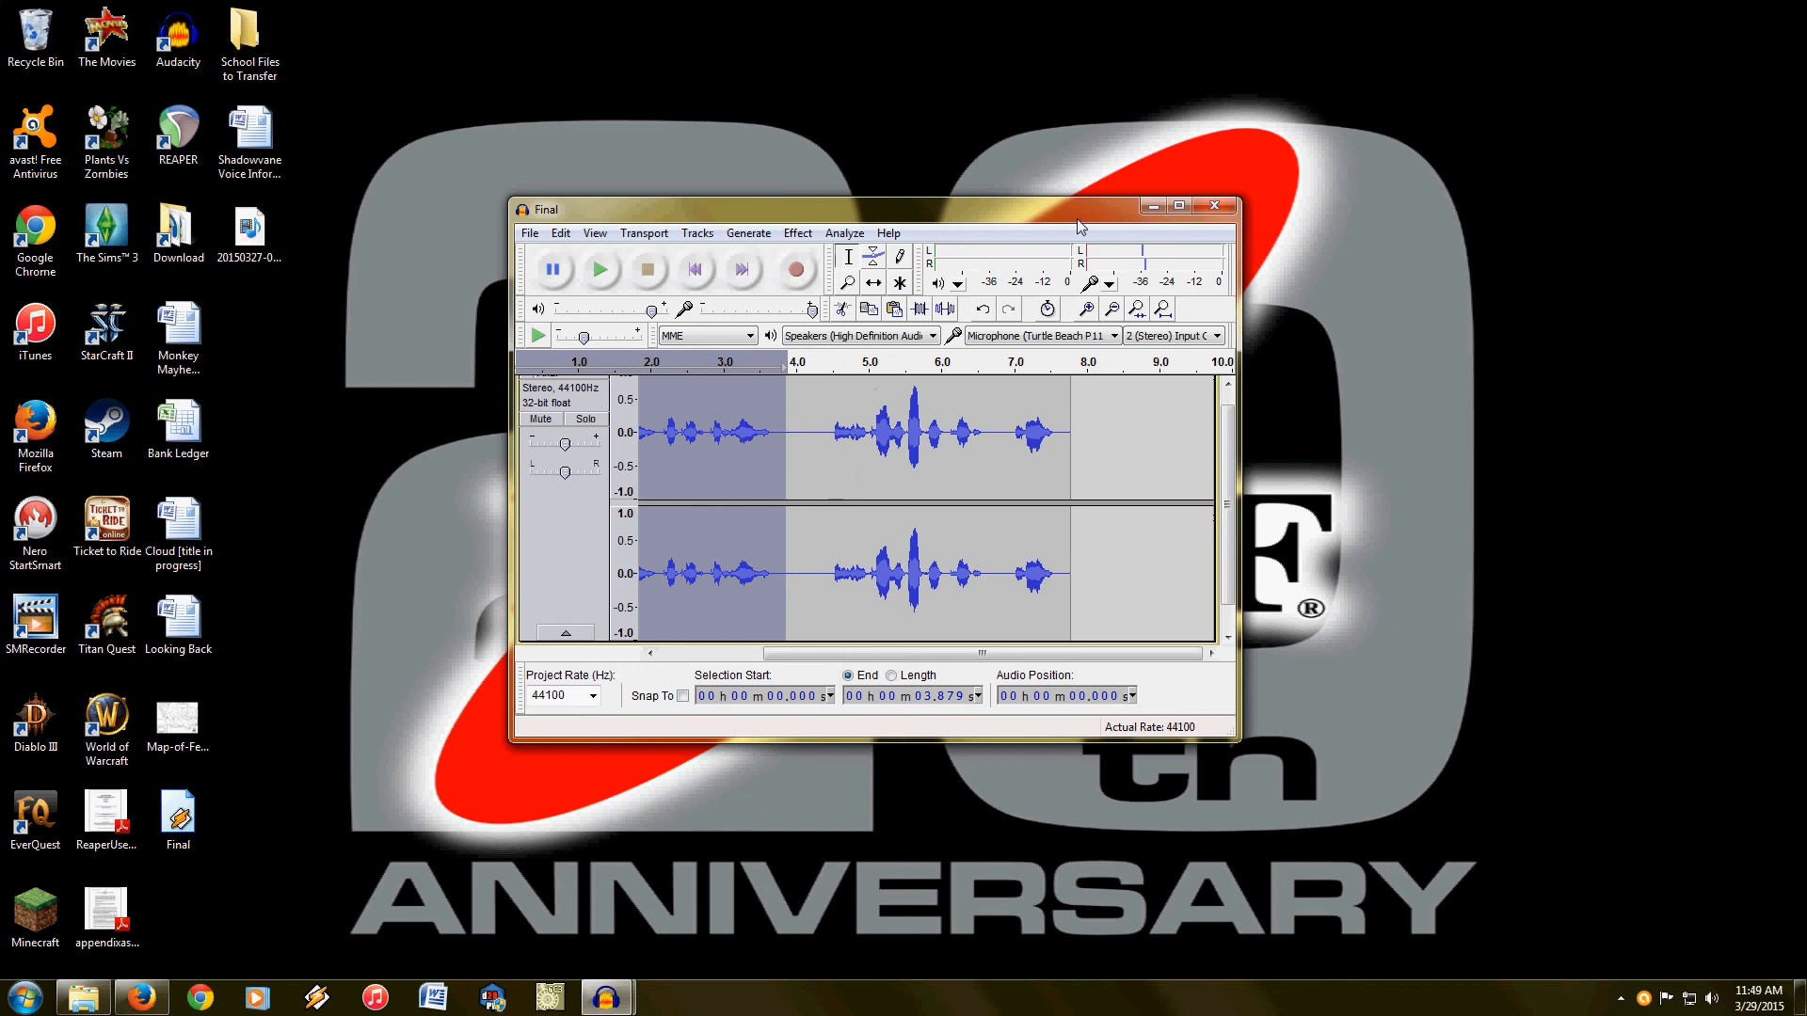
left_click(1620, 999)
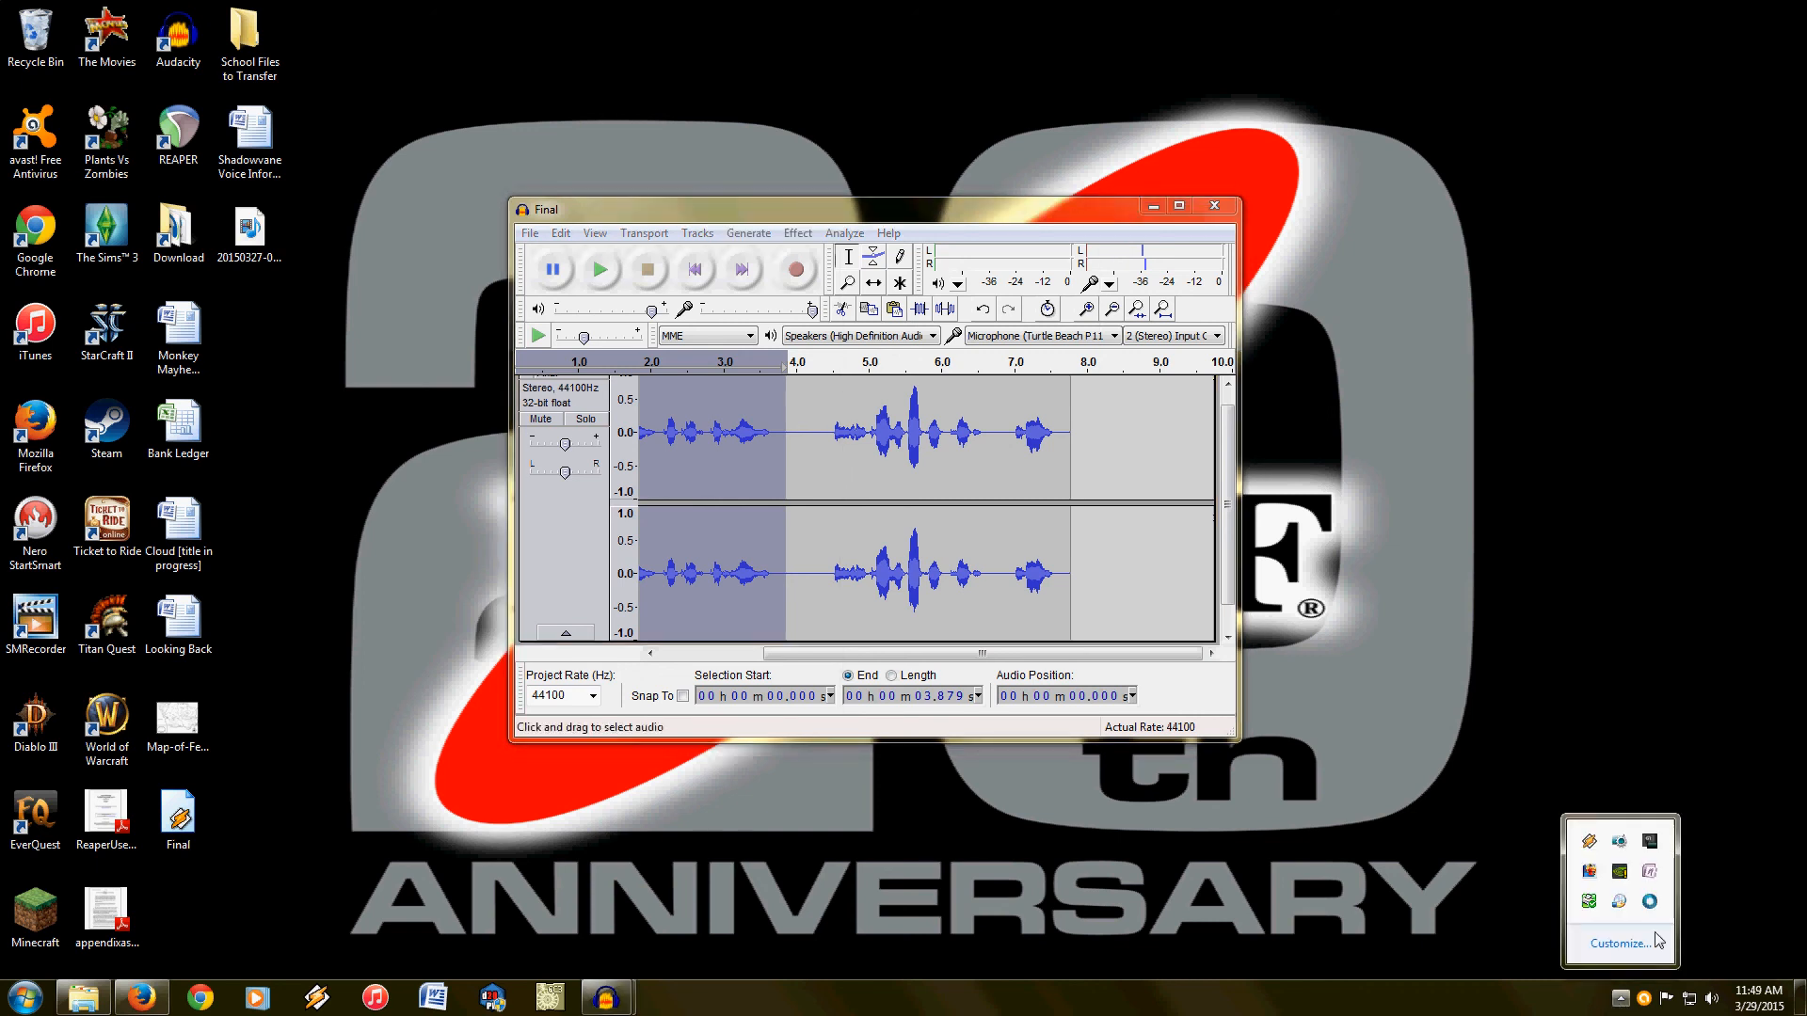